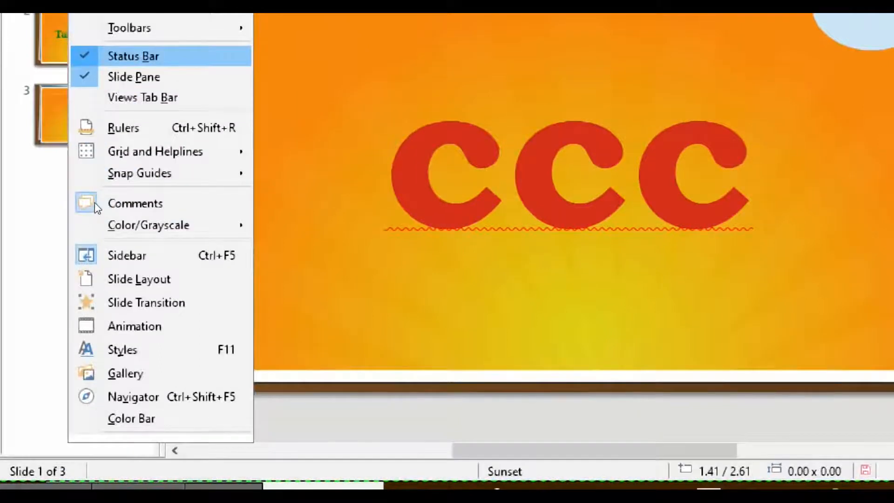
Hide the status bar, and turn the slide pane off and back on.
click(140, 52)
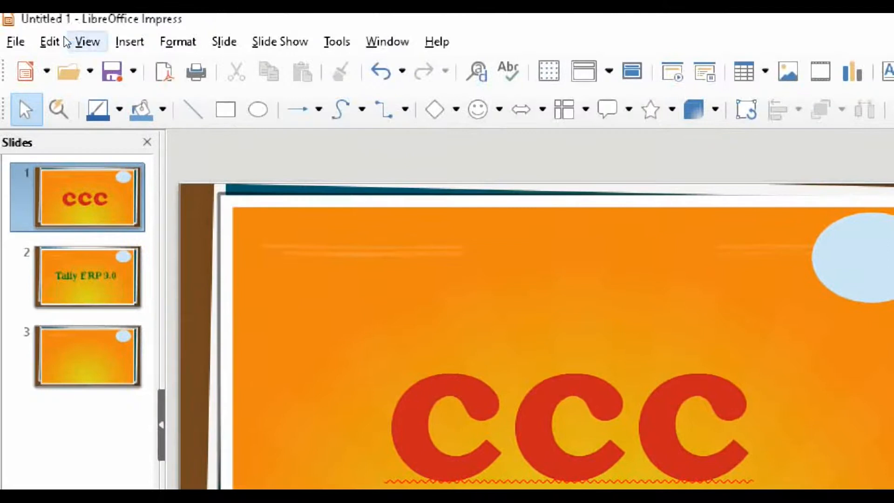
click(67, 42)
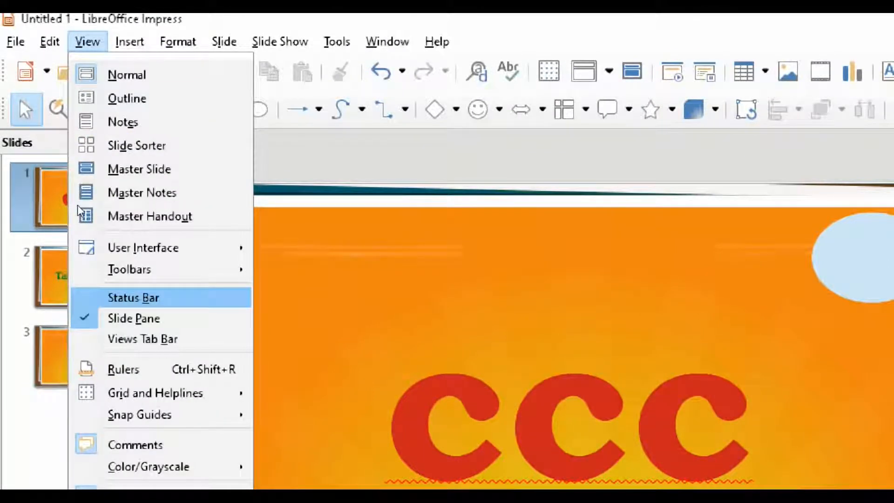
key(Return)
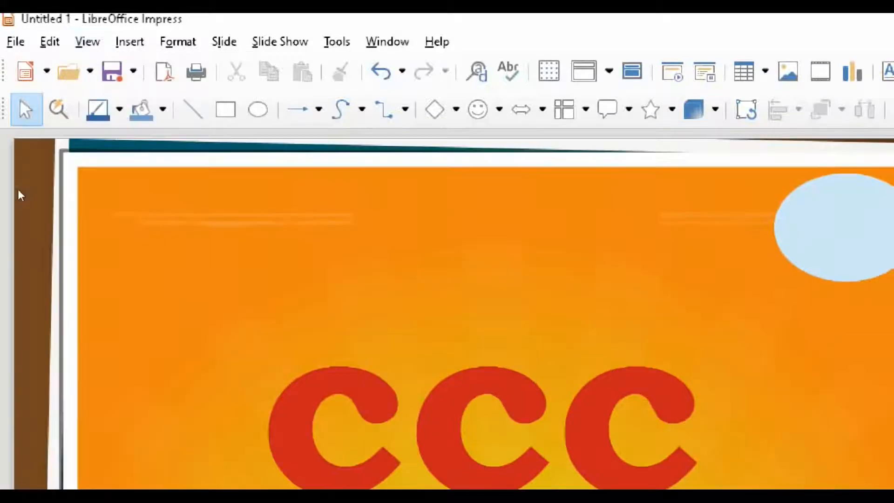
click(65, 41)
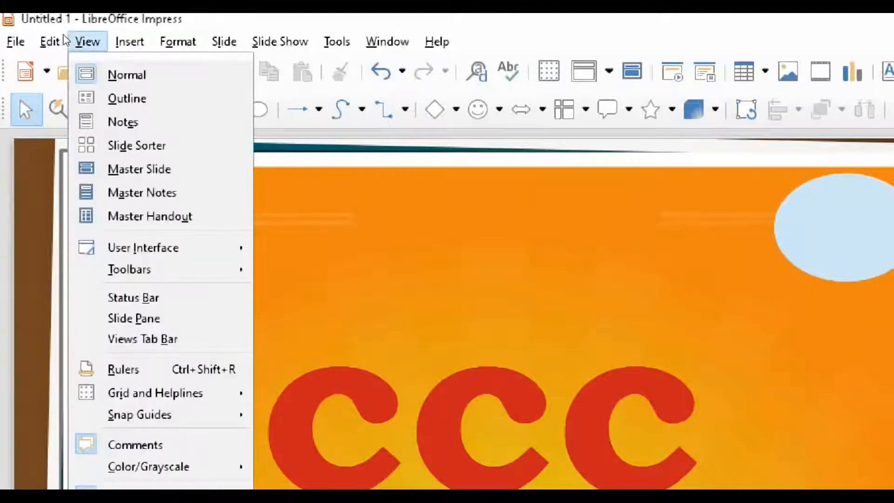
key(Escape)
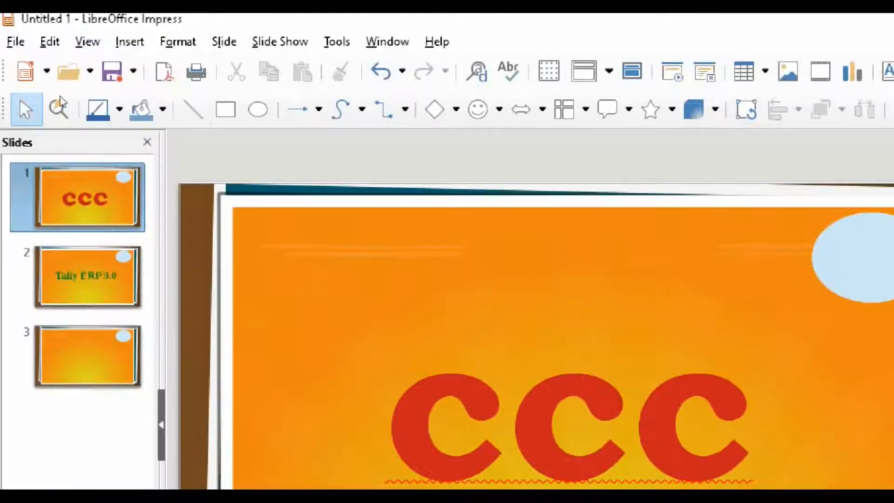
Show the Views Tab Bar above the slide and hide it again.
click(70, 40)
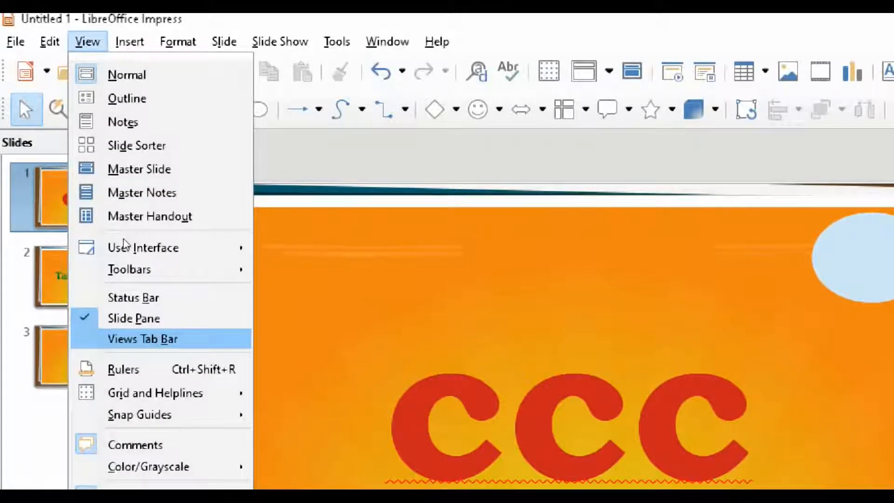
key(Return)
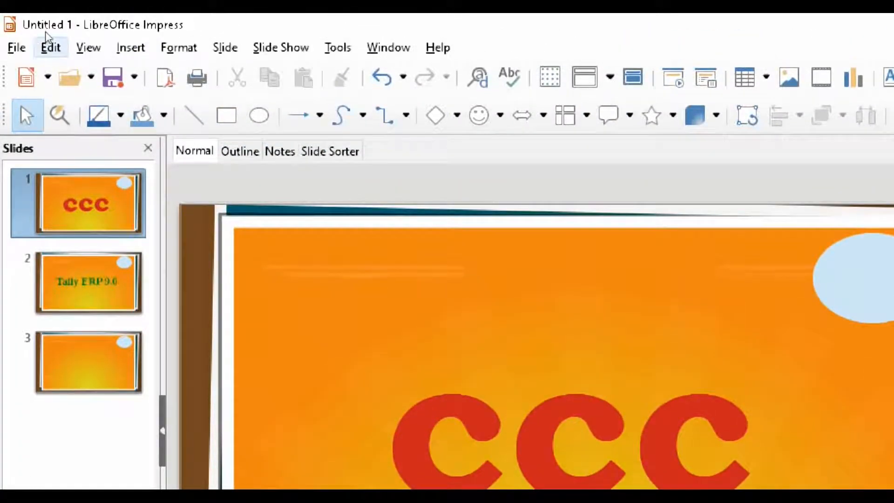
click(80, 47)
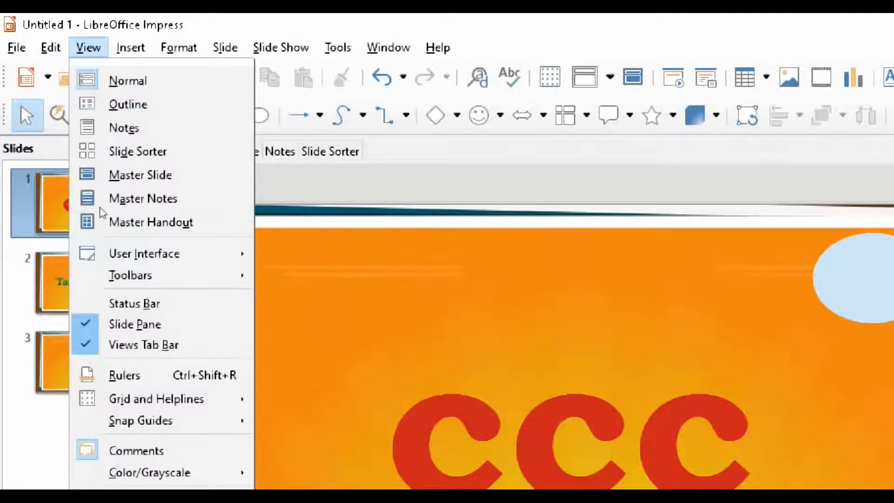
key(Return)
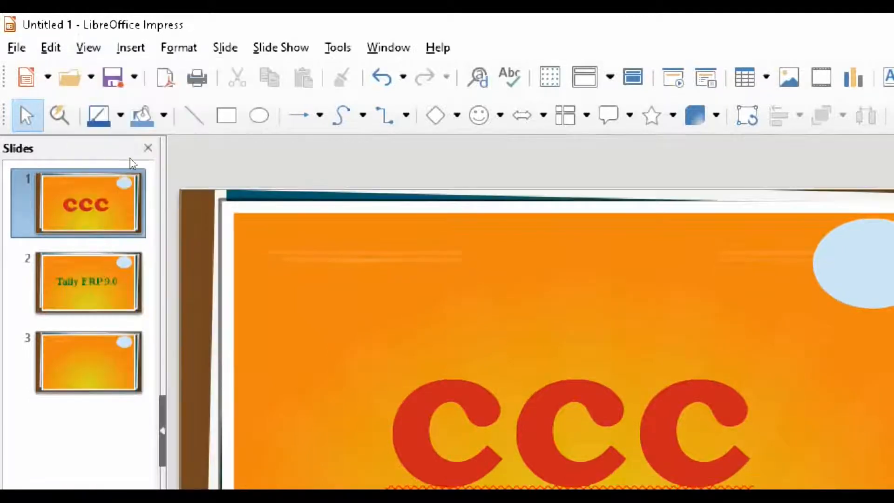
Display the grid on the slide and turn it off again.
click(80, 45)
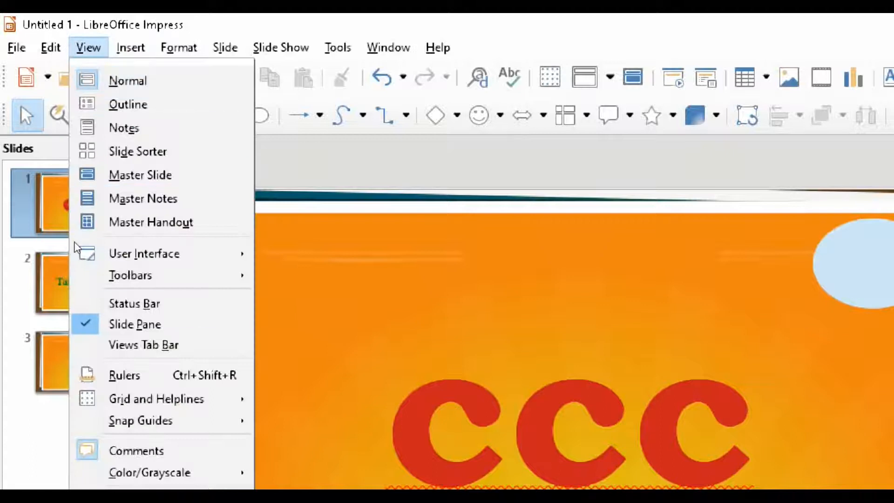
key(Up)
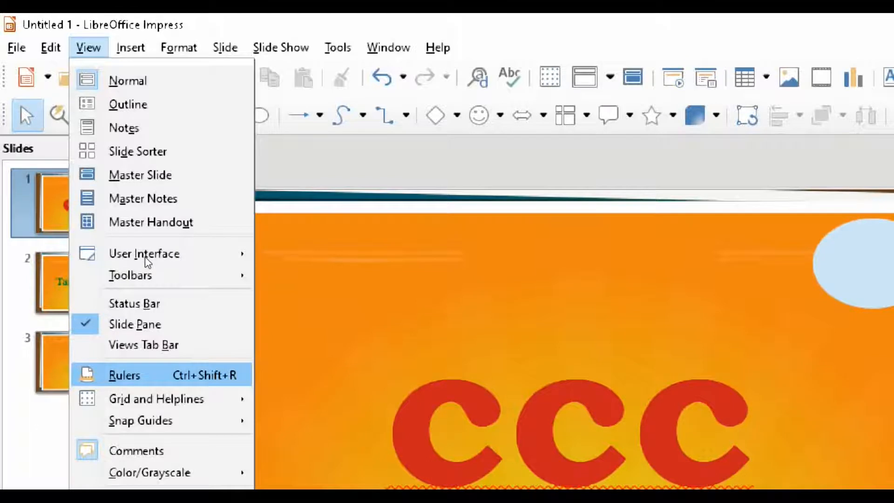
mouse_move(196, 399)
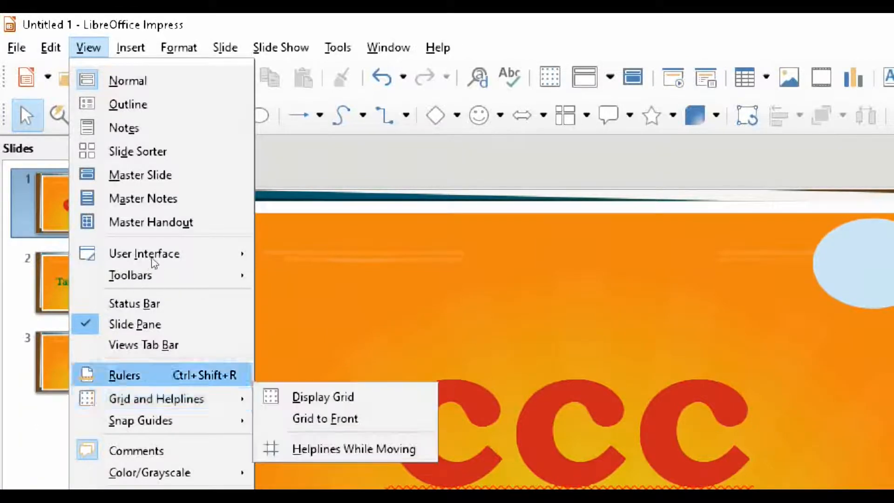
click(322, 396)
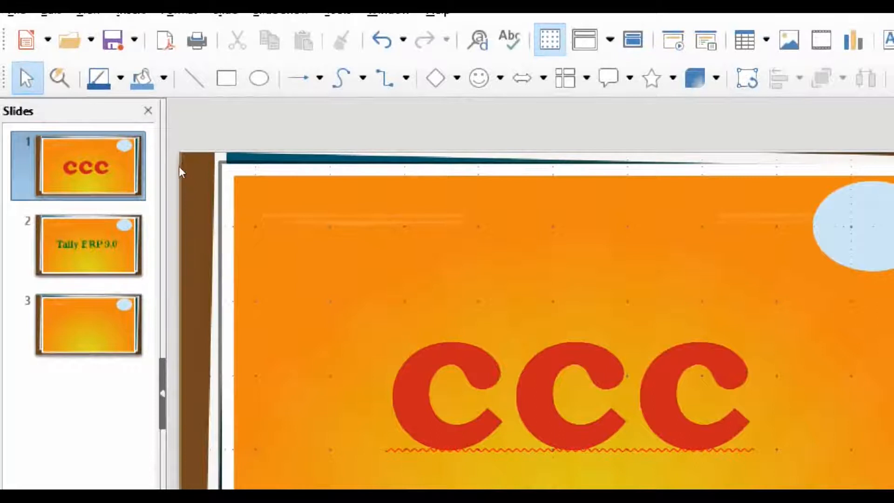
click(89, 10)
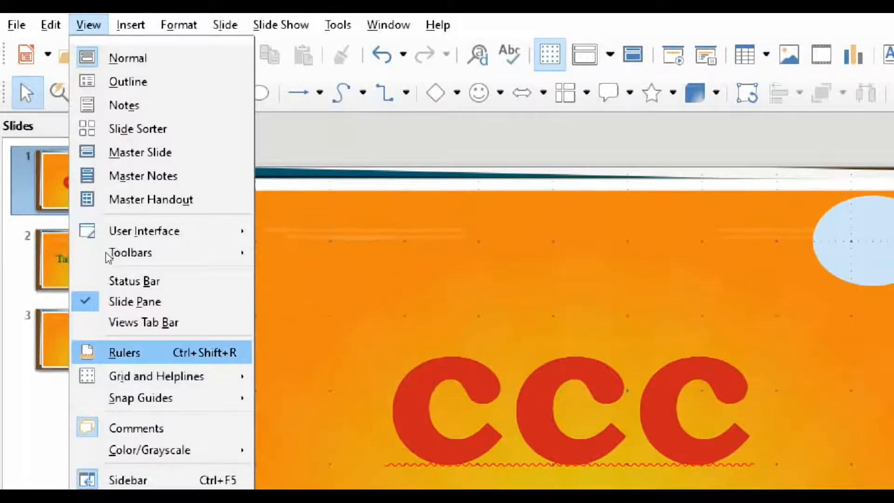
mouse_move(195, 376)
click(323, 374)
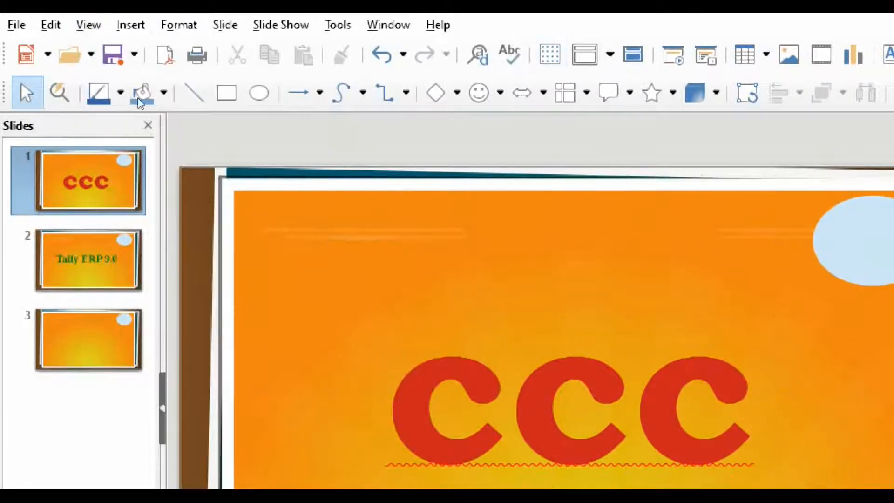
Switch the slide display from color to Grayscale.
click(86, 26)
key(s)
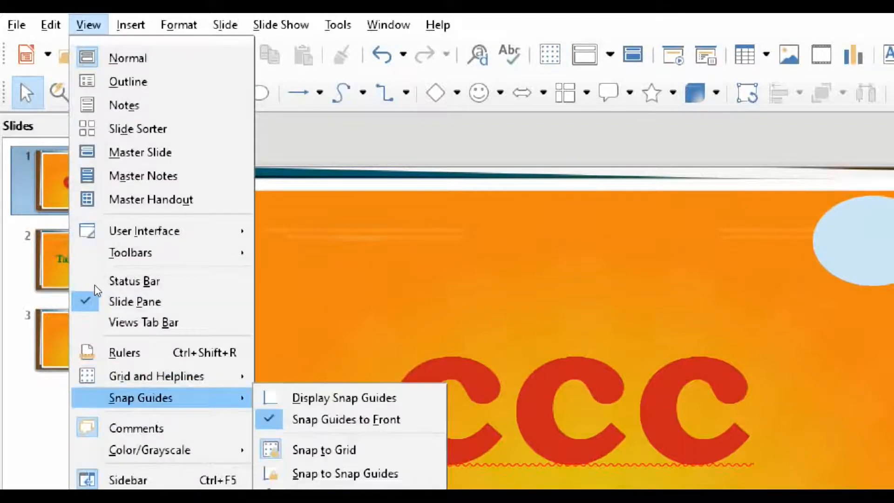
key(Up)
key(Down)
key(Down)
key(Down)
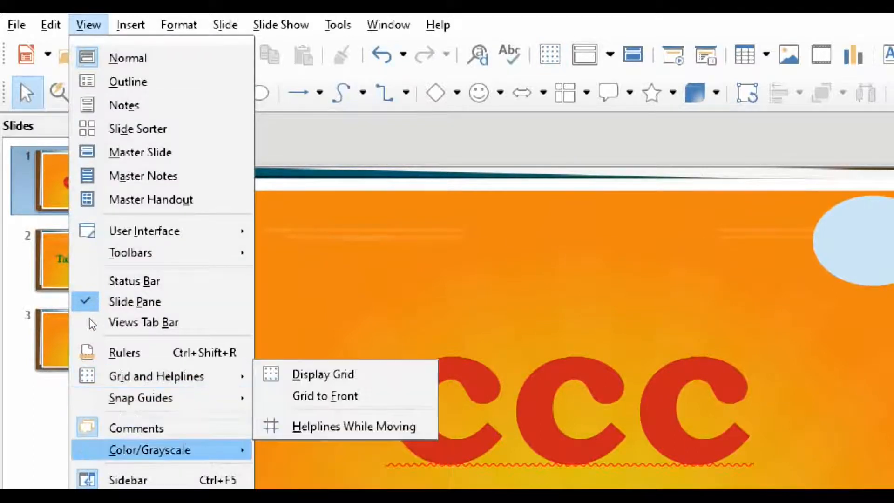
key(Up)
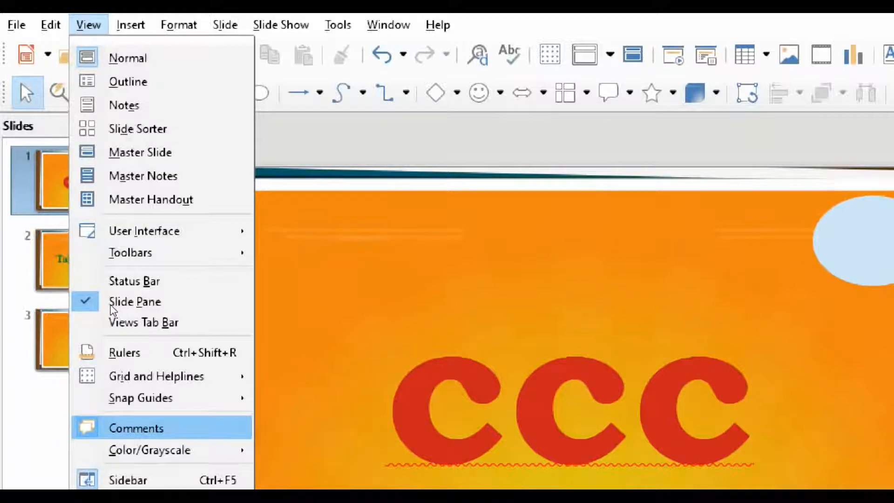
key(Down)
key(Down)
key(Up)
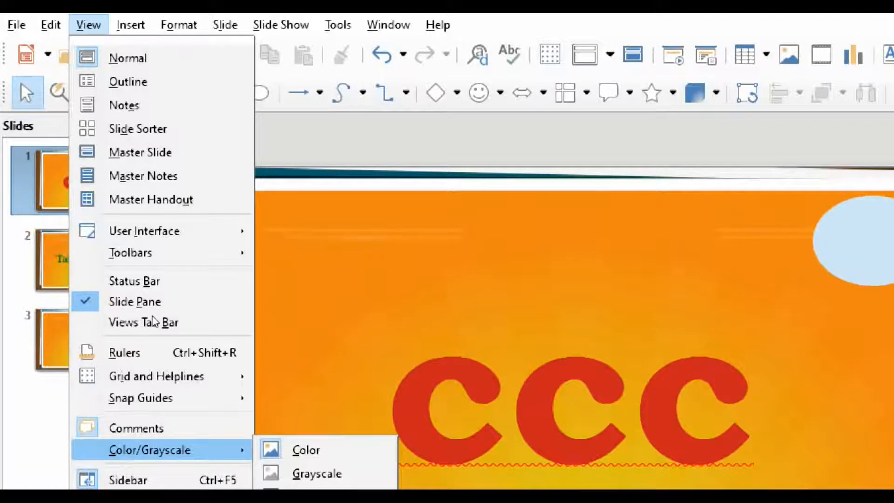
key(Right)
key(Down)
key(Return)
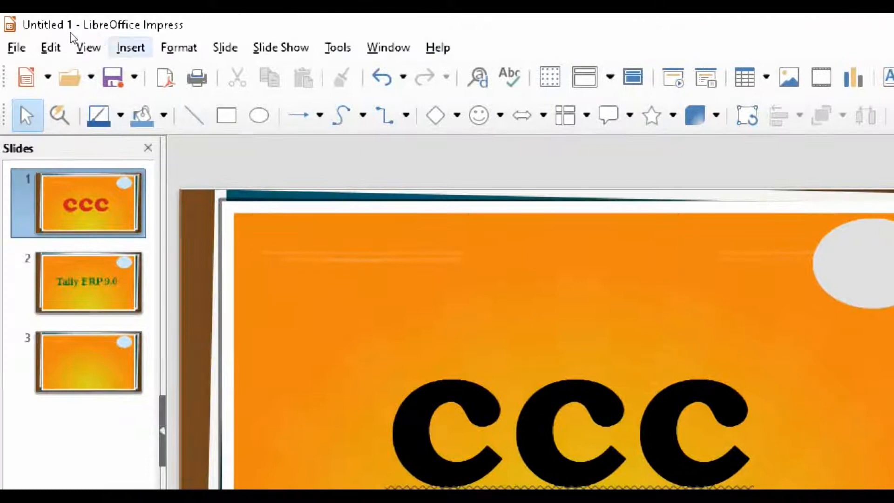
Change the slide display to Black and White.
click(88, 47)
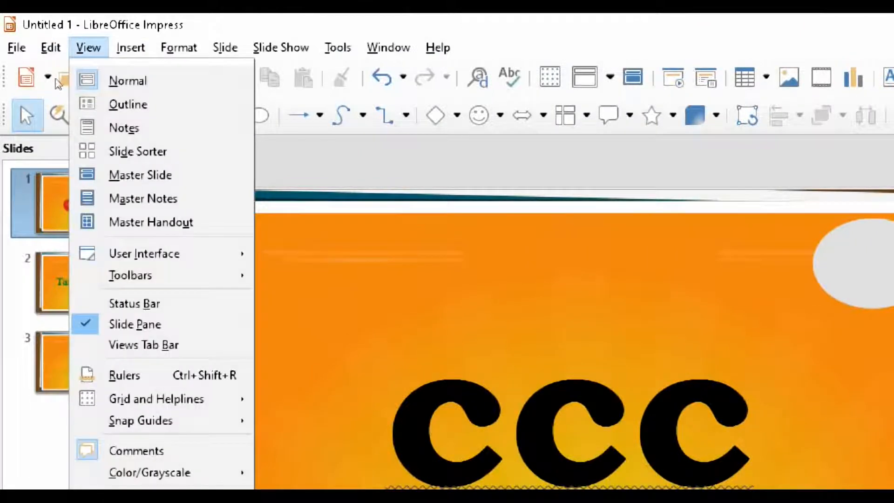
mouse_move(149, 472)
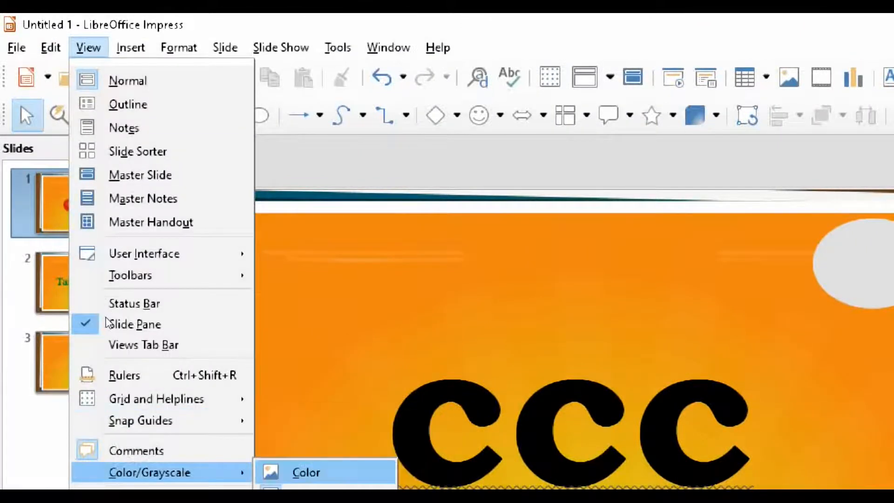
click(202, 353)
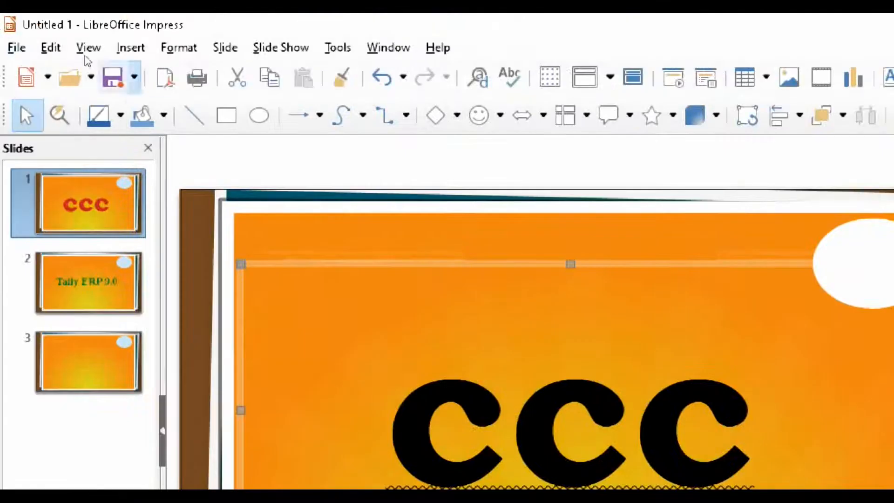
Set the slide display back to Color, deselect the text frame, and turn off the display of comments.
click(88, 47)
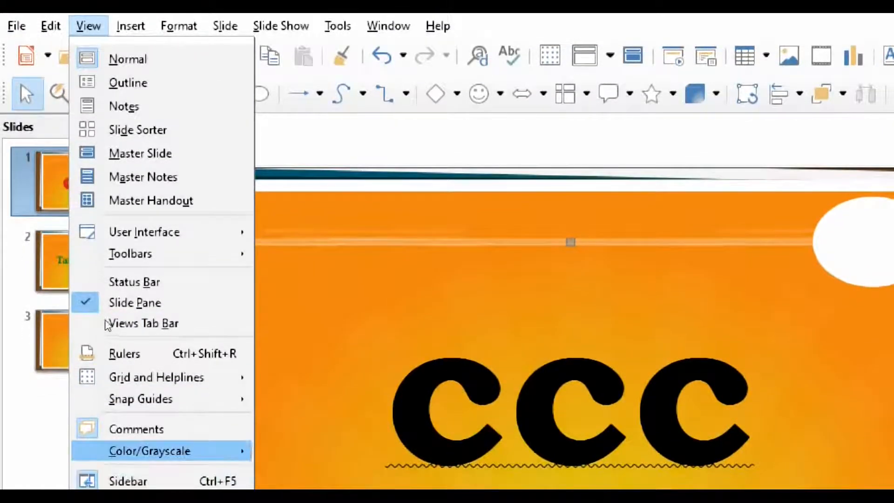
mouse_move(149, 473)
click(305, 450)
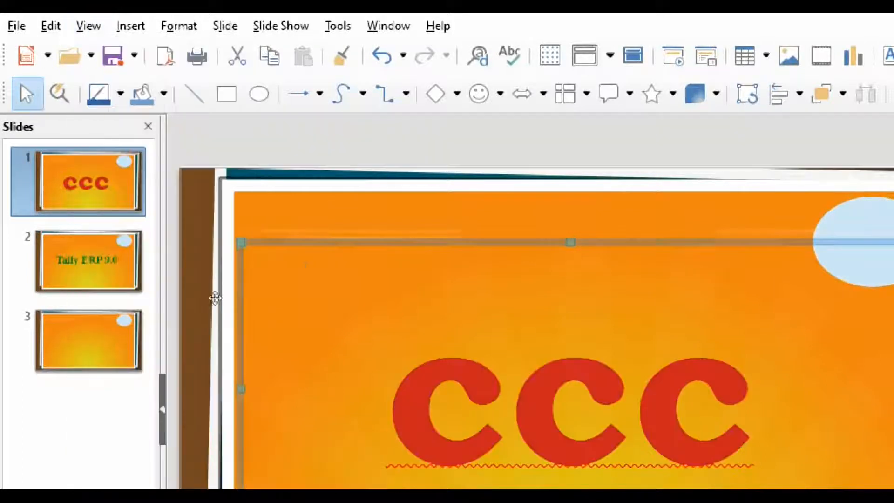
click(214, 152)
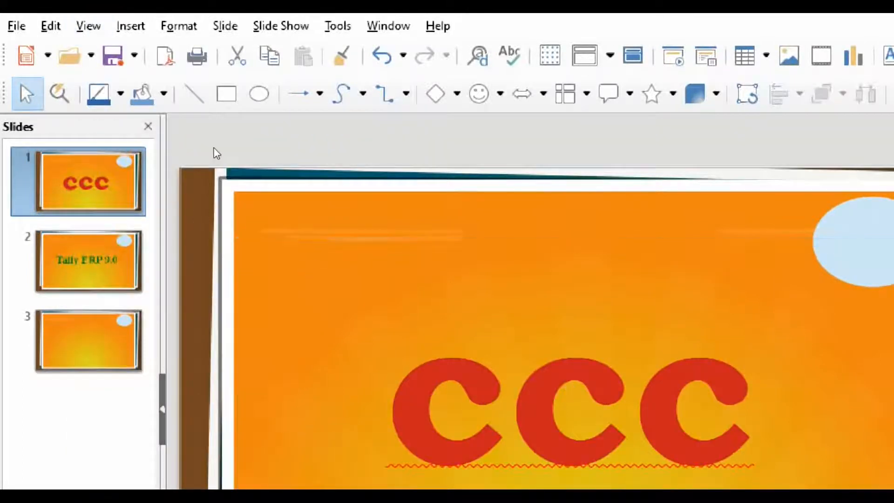
click(89, 26)
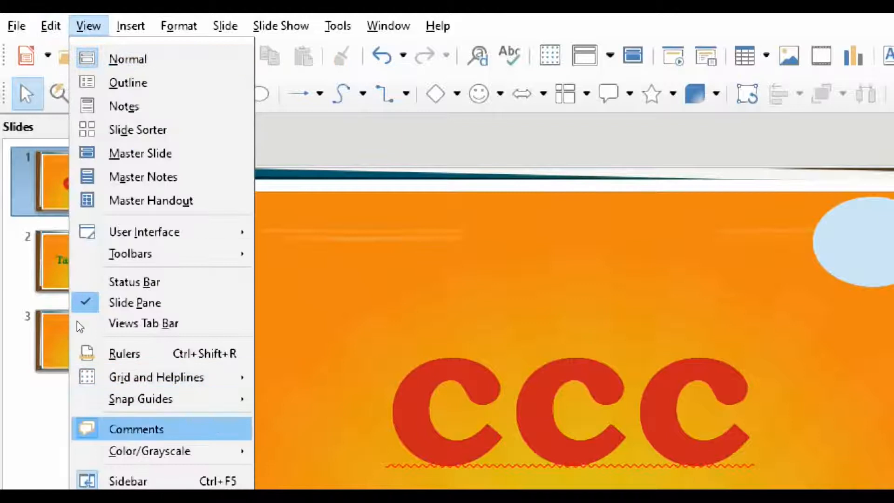
click(135, 427)
Switch the slide display to Black and White and return it to Color.
click(89, 26)
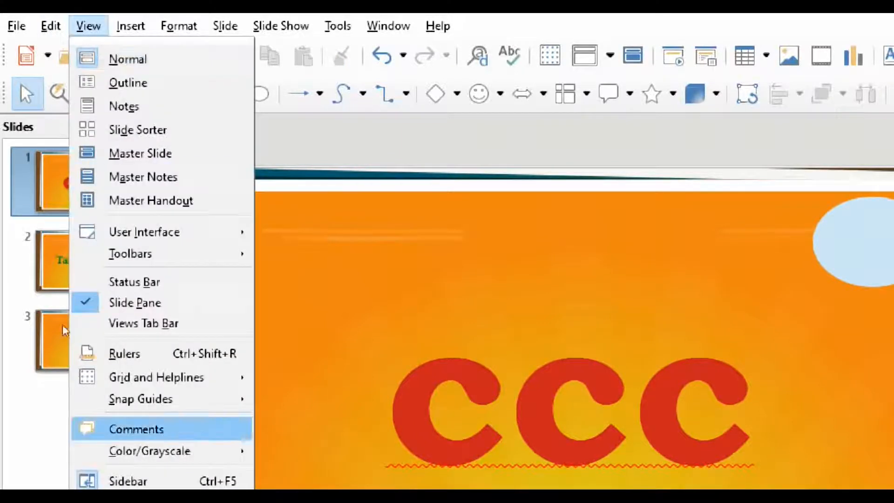
click(149, 451)
key(Down)
key(Down)
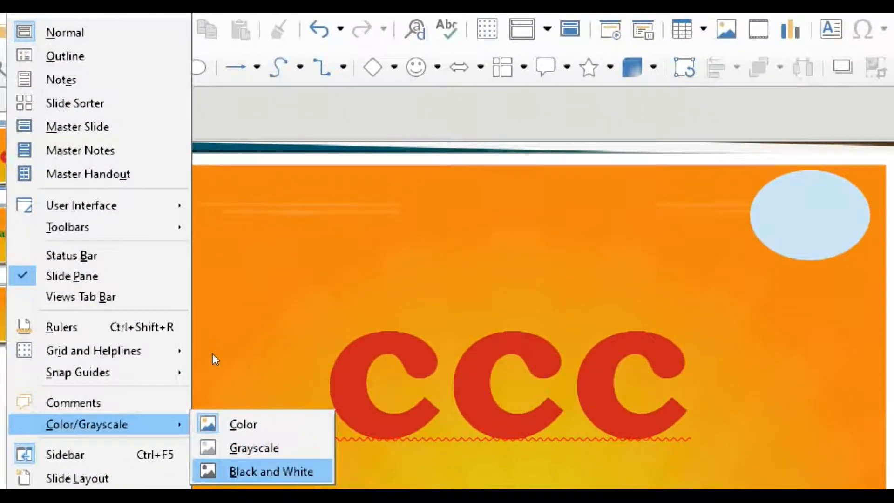
key(Return)
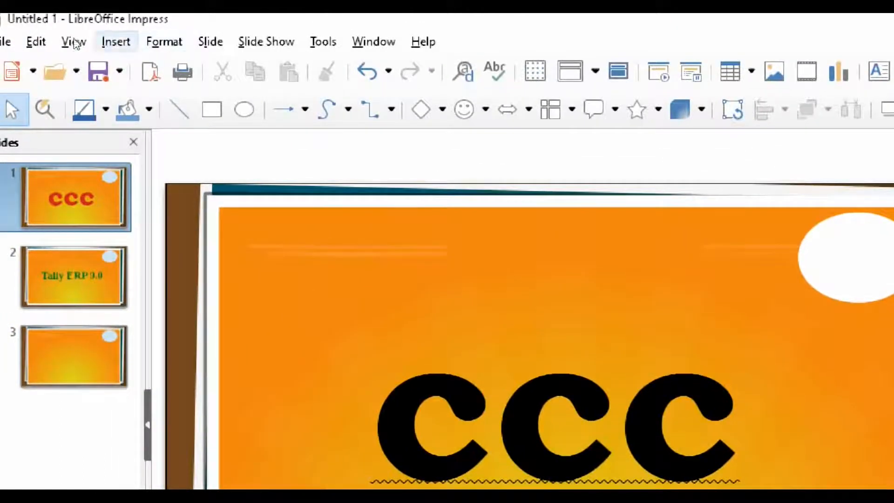
click(74, 42)
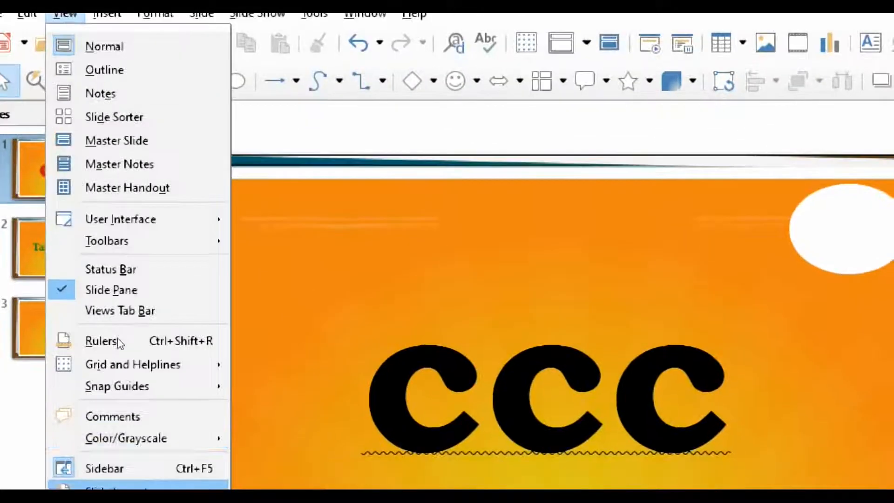
key(Right)
key(Return)
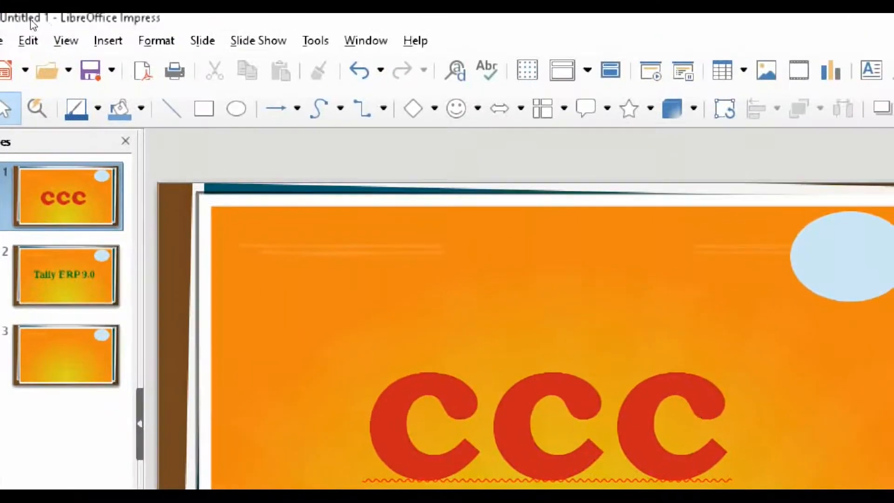
Turn off the sidebar.
click(65, 40)
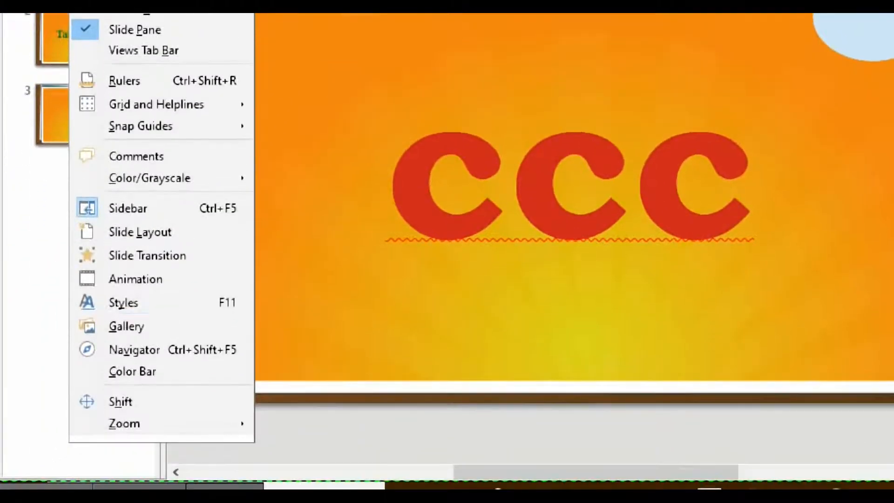
key(Up)
key(Up)
key(Up)
key(Up)
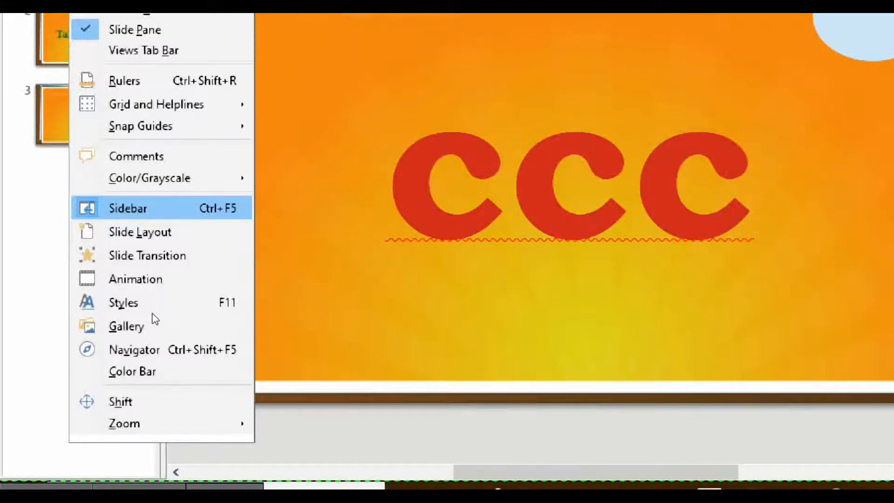
key(Return)
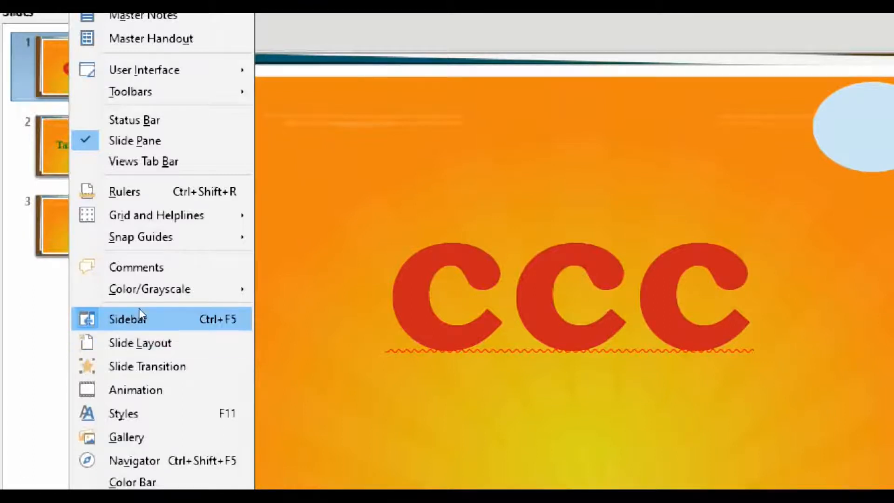
Turn the sidebar back on, hide its slide layout deck and show the slide properties again.
click(153, 305)
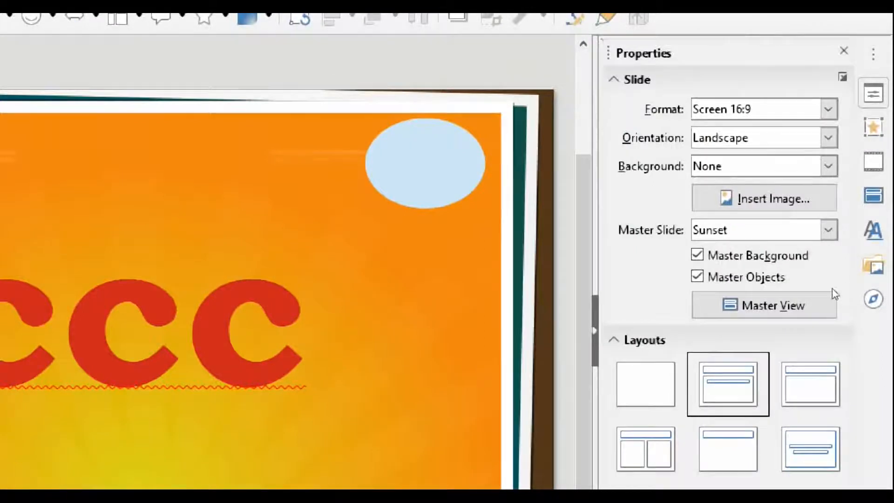
click(88, 51)
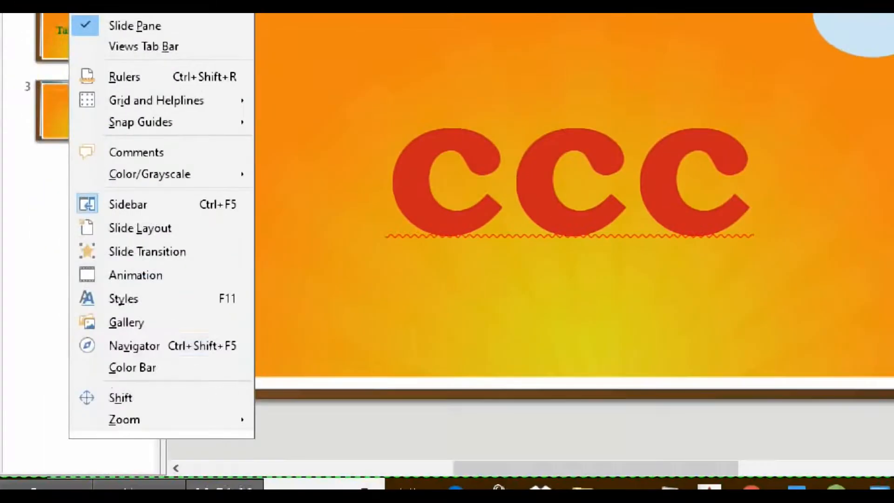
click(107, 326)
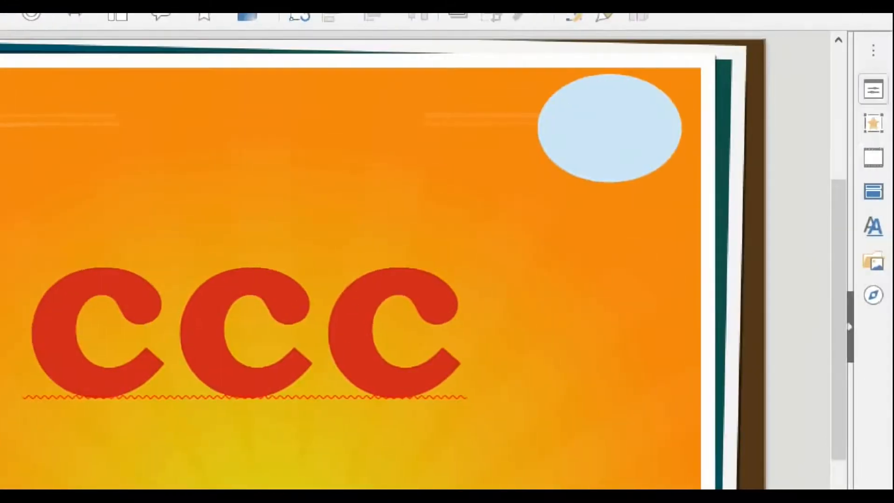
click(873, 90)
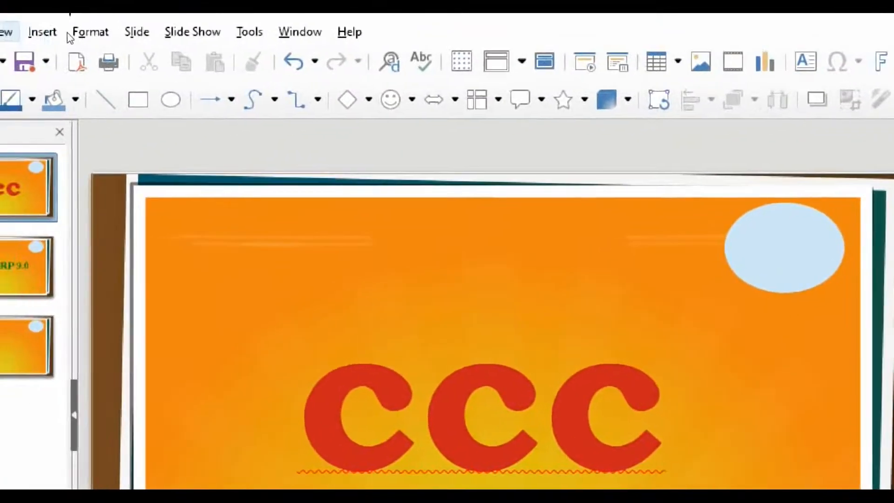
Show the slide transition options and try the Ripple and Rochade transitions on slide 1.
click(4, 31)
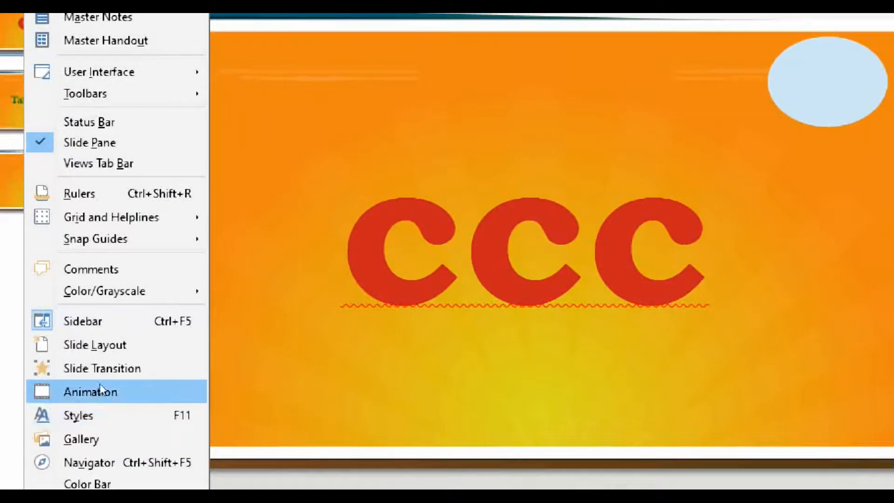
click(102, 368)
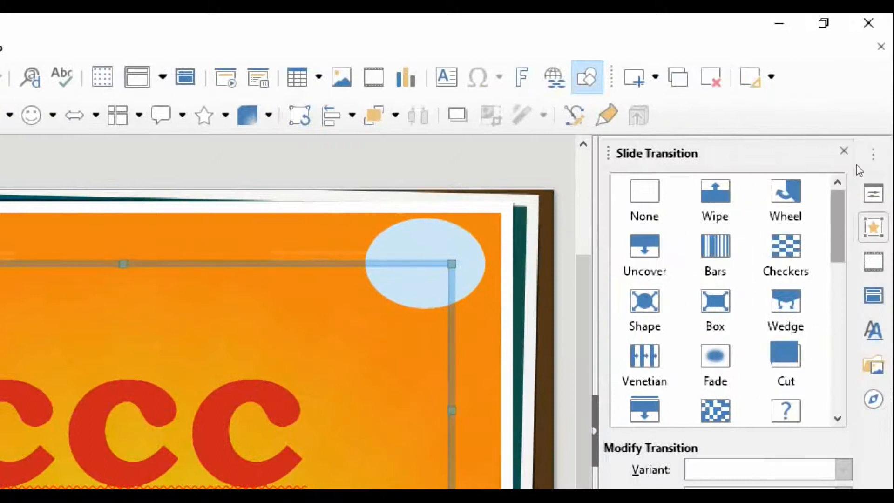
scroll(858, 251, down, 10)
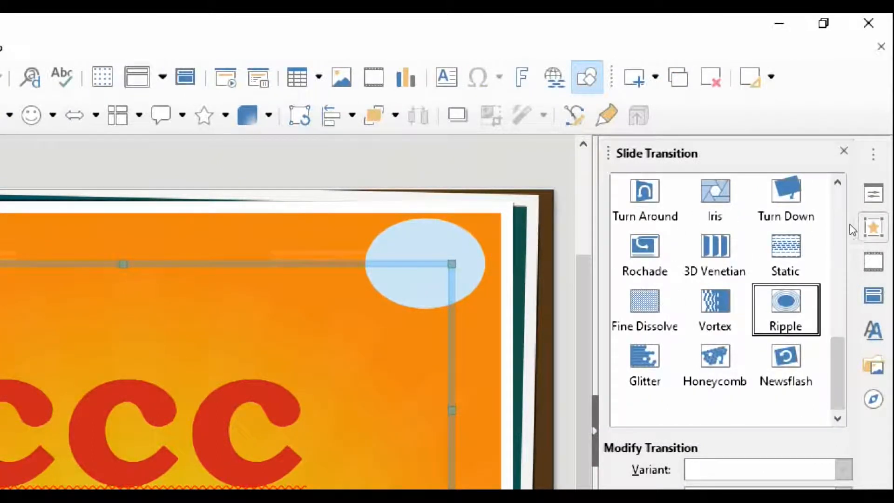
click(785, 307)
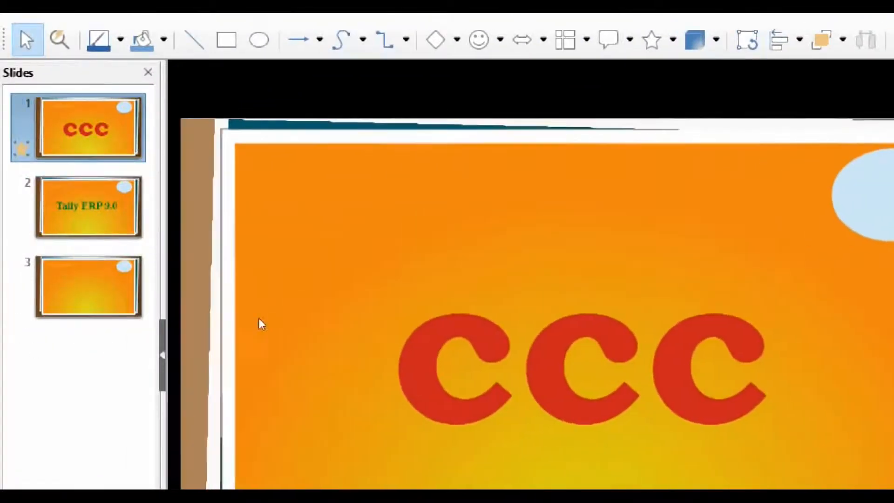
scroll(857, 237, up, 1)
scroll(857, 238, down, 1)
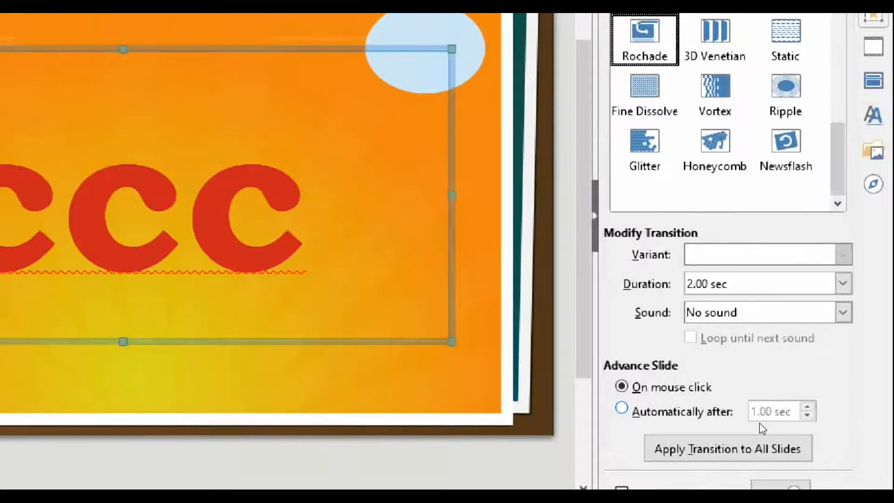
click(804, 451)
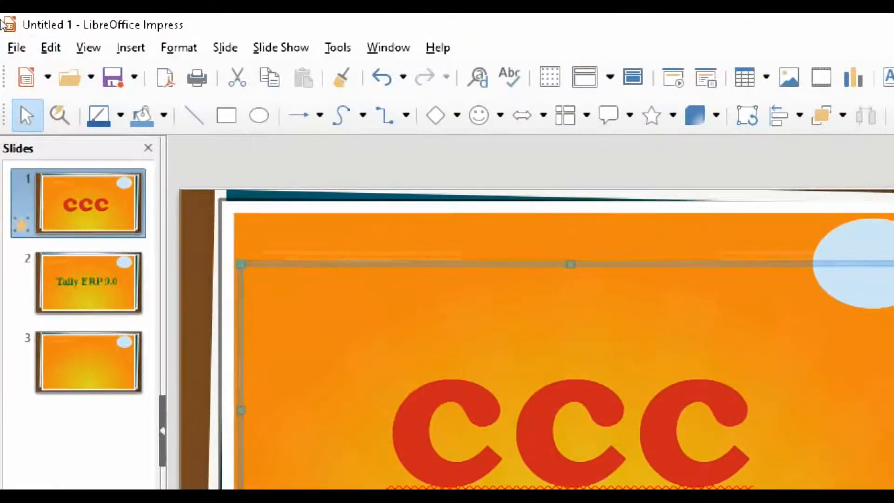
Show the animation settings, select the "ccc" title text on slide 1 and add an entrance animation to it.
click(89, 47)
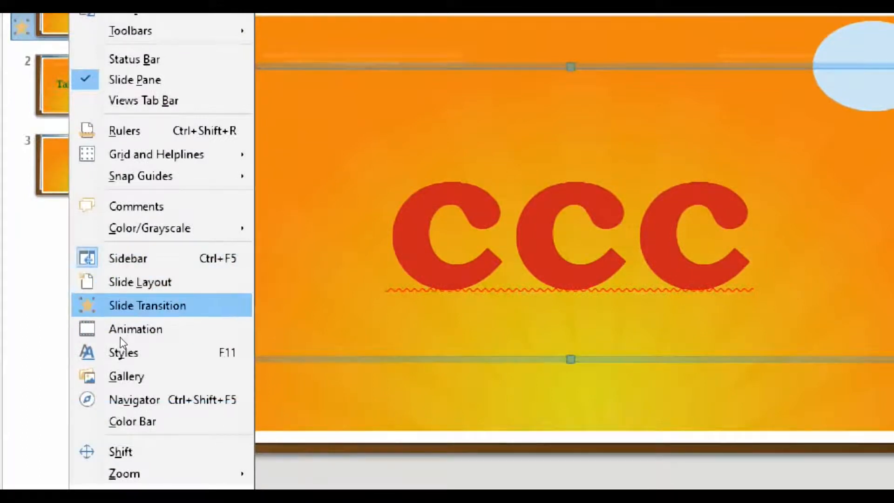
click(120, 330)
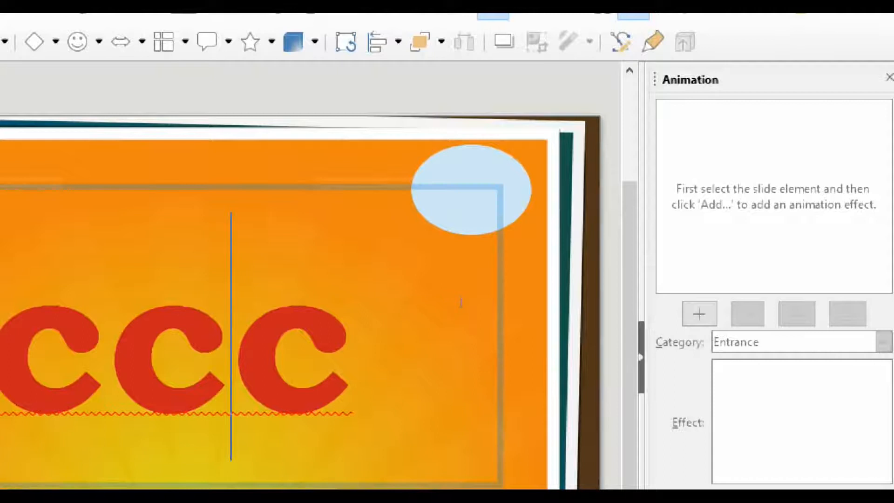
drag(481, 297, 19, 286)
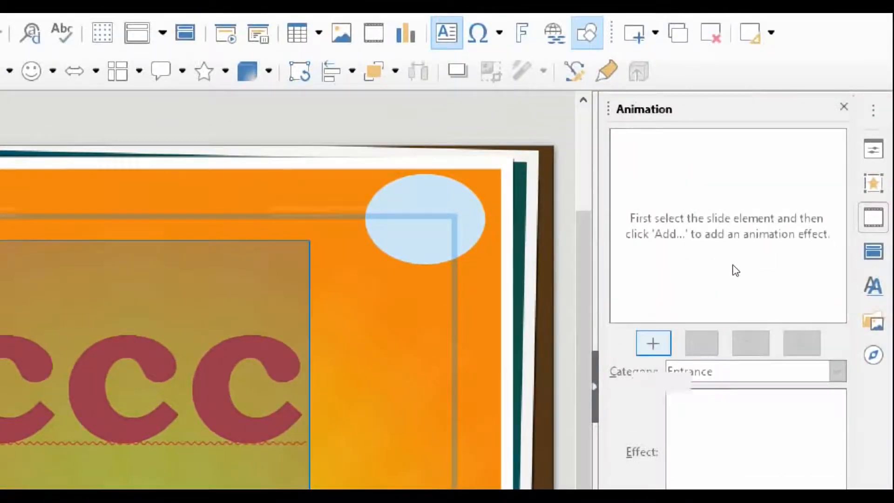
click(653, 343)
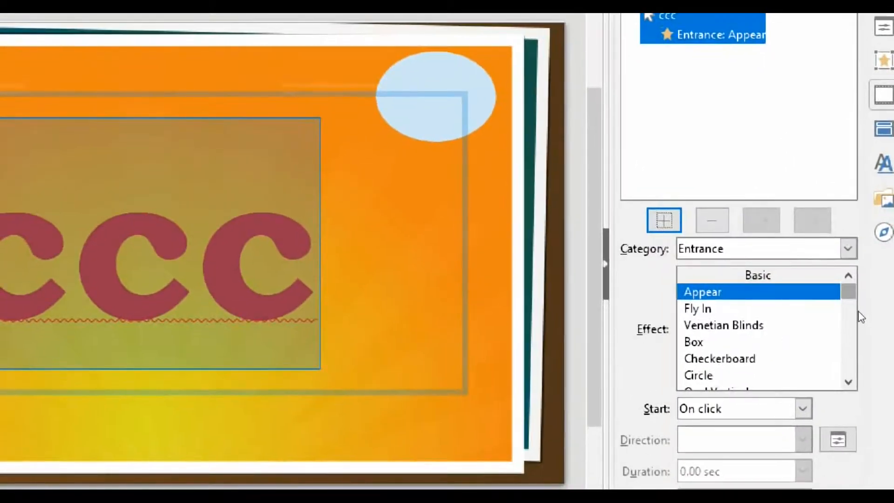
Try the Checkerboard and Fly In entrance effects on the "ccc" title text.
mouse_move(857, 307)
mouse_down()
mouse_move(858, 360)
mouse_move(862, 311)
mouse_up()
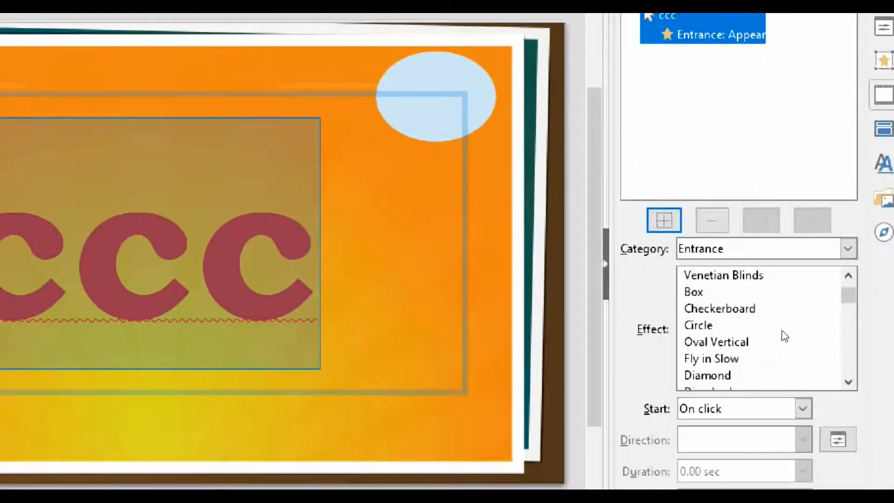
click(782, 310)
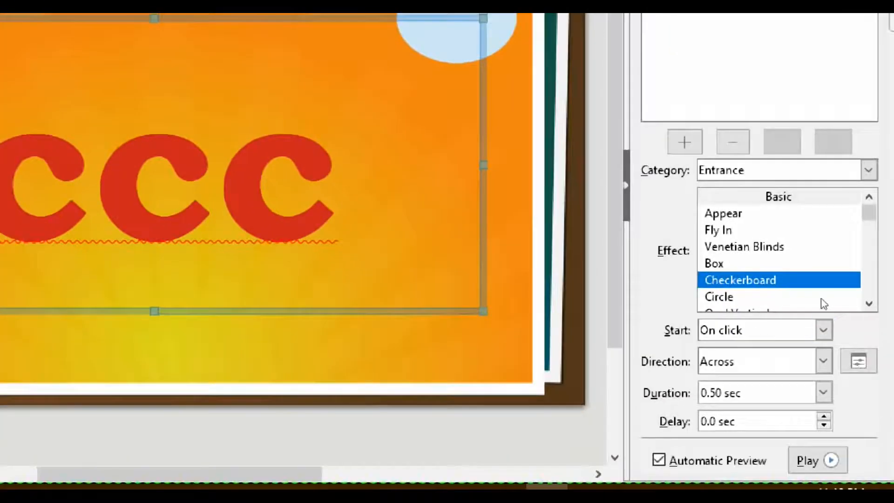
click(758, 230)
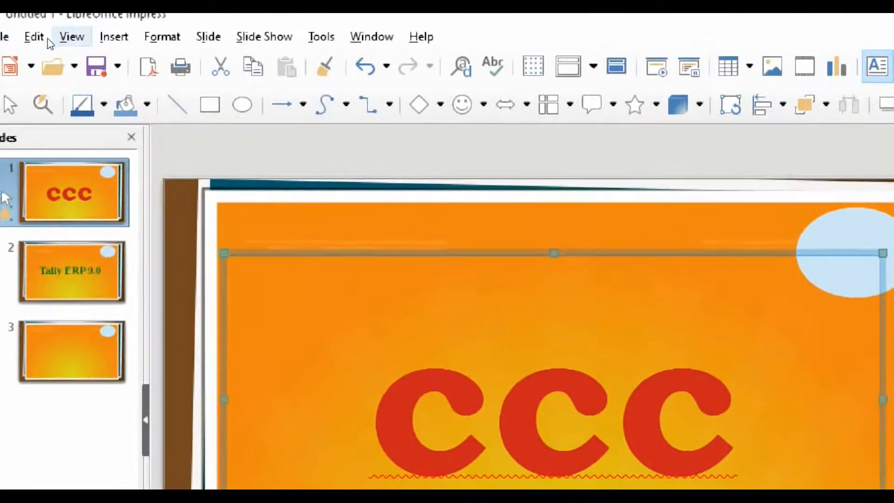
Show the Gallery, insert the dark red right-pointing arrow from the Arrows theme on slide 1 and enlarge it across the title.
click(71, 37)
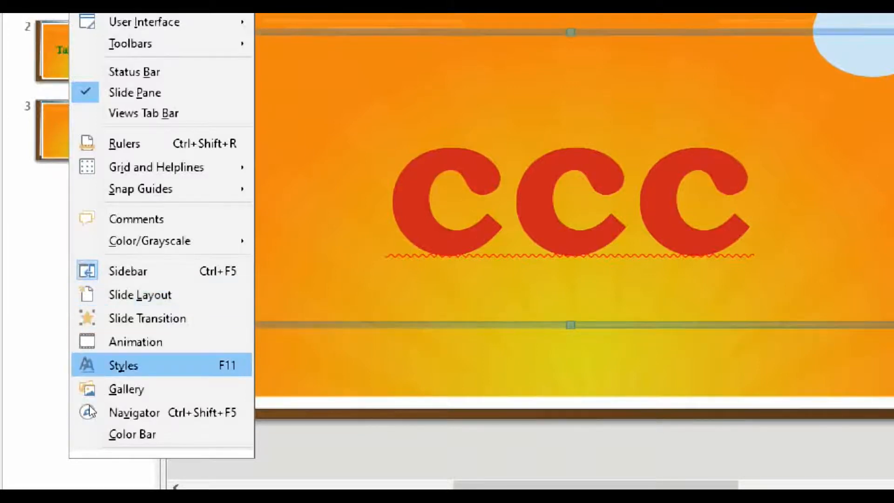
key(Escape)
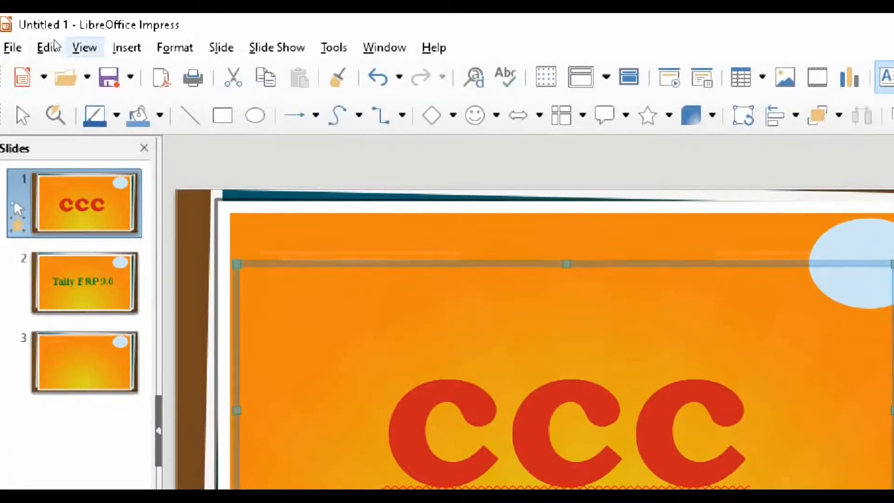
click(82, 47)
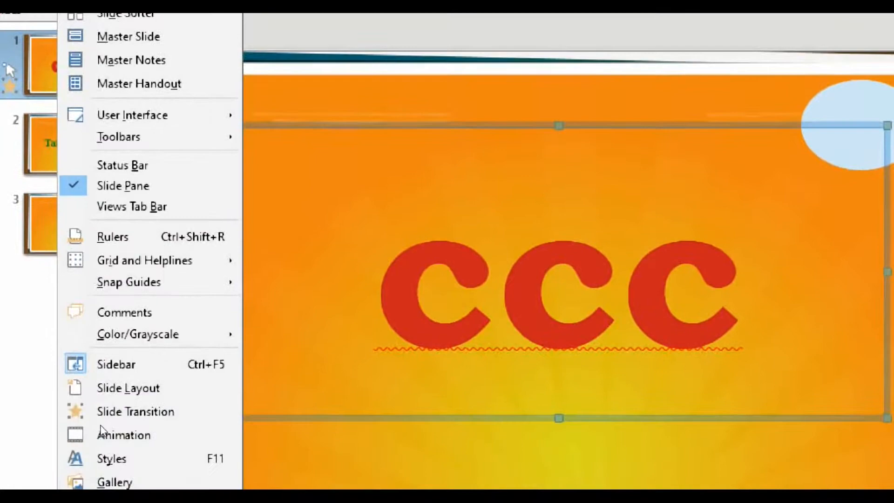
click(114, 481)
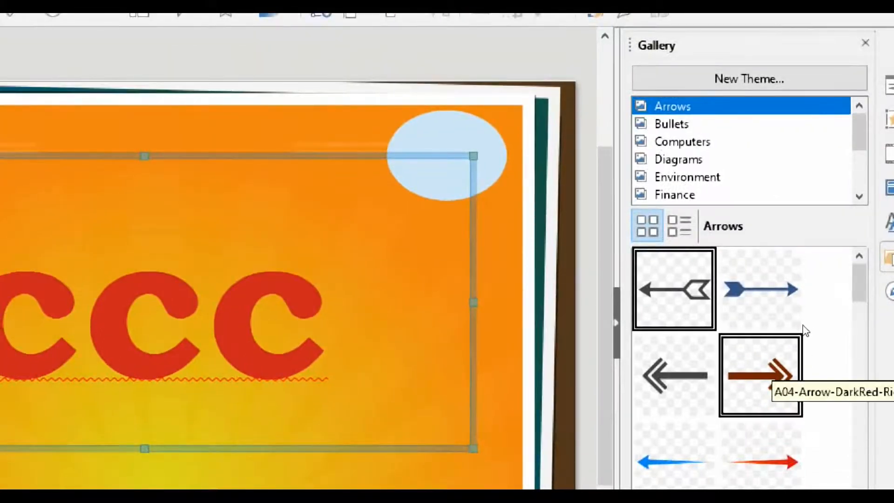
click(794, 334)
double_click(784, 333)
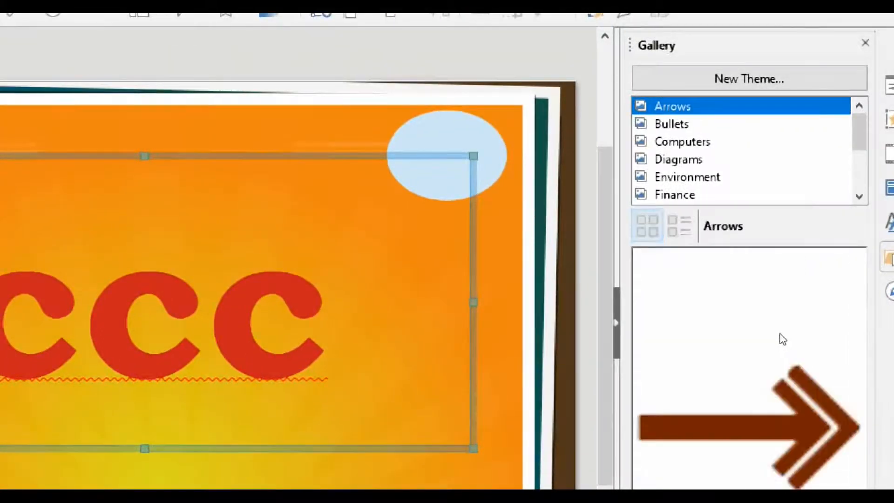
right_click(773, 354)
key(Return)
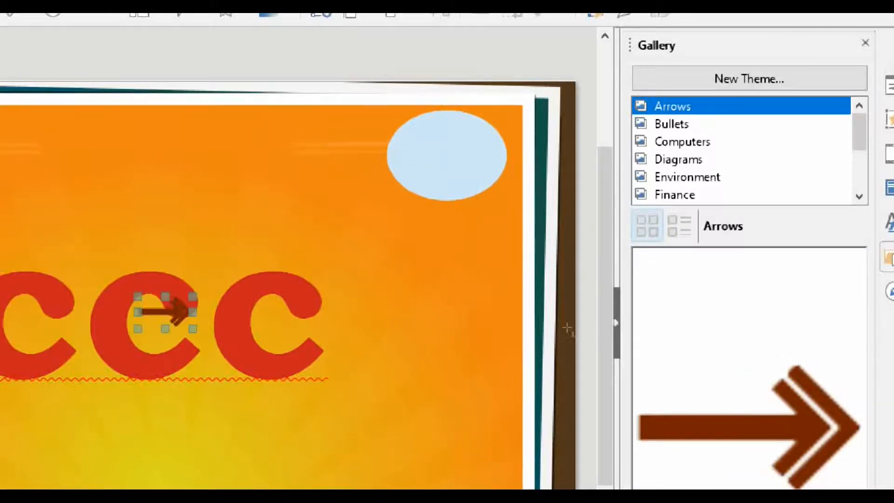
mouse_move(413, 275)
mouse_down()
mouse_move(567, 231)
mouse_move(573, 310)
mouse_move(484, 305)
mouse_up()
Browse the Gallery themes from Bullets through Computers and Environment to Finance, and look over the remaining themes.
click(764, 124)
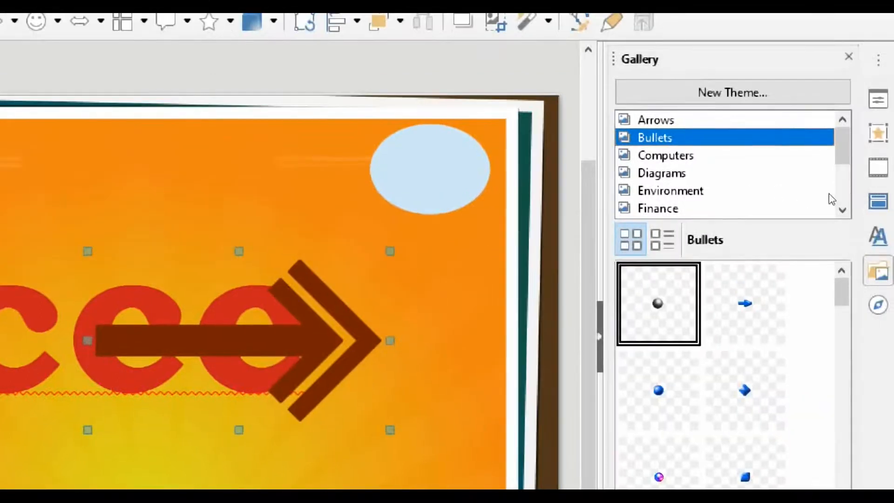
key(Down)
click(752, 198)
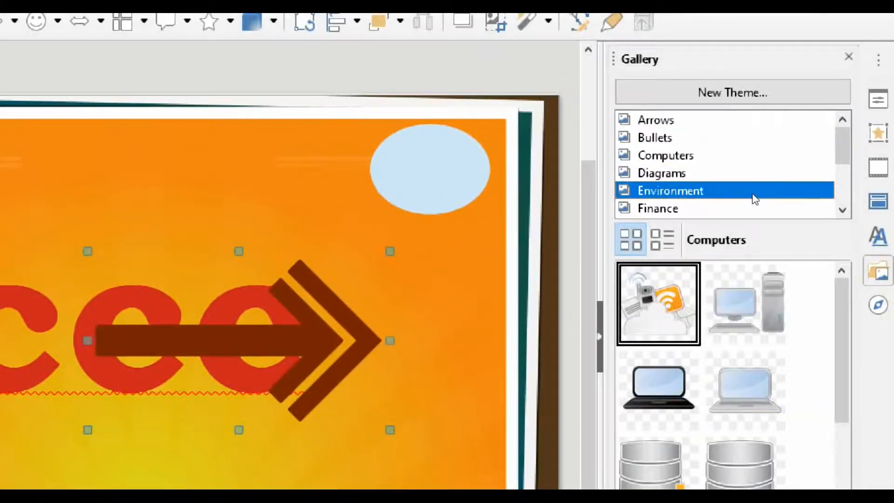
click(749, 209)
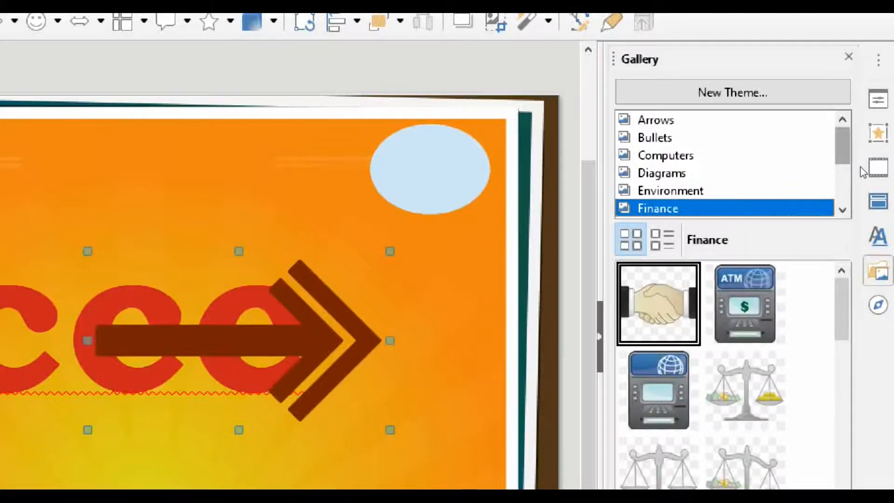
drag(864, 172, 859, 210)
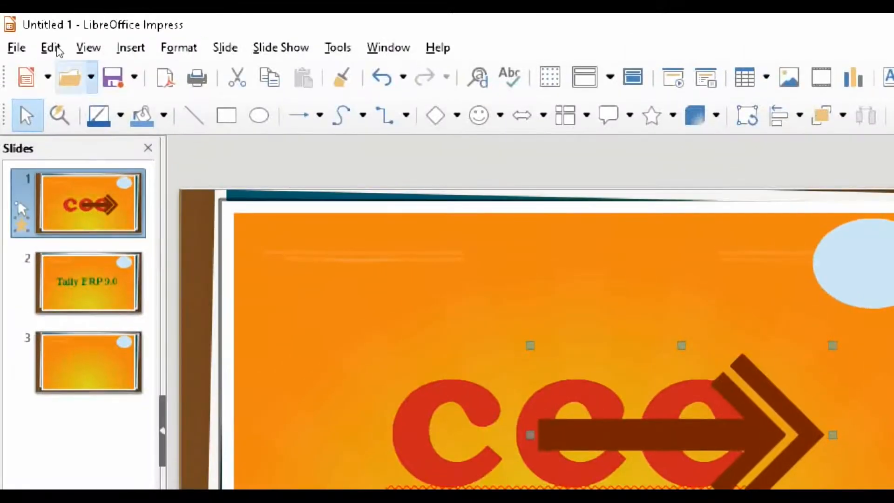
Open the Navigator, use it to go to slide 2, and close it.
click(88, 47)
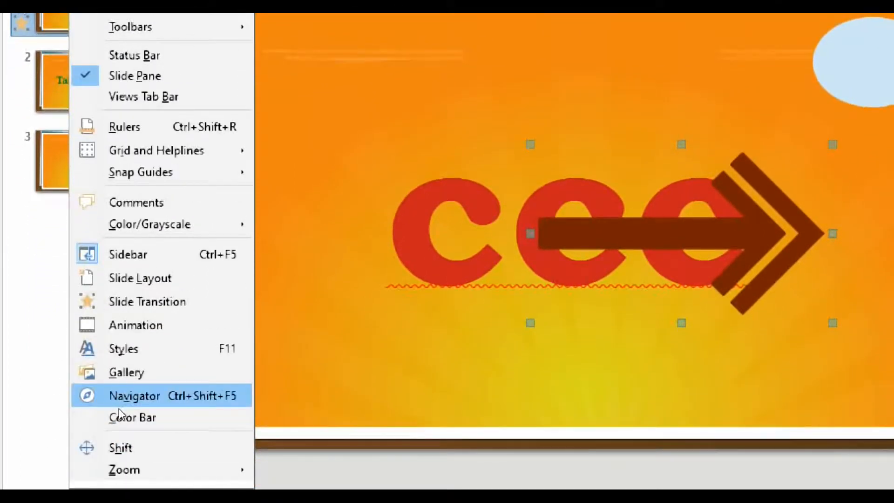
click(120, 406)
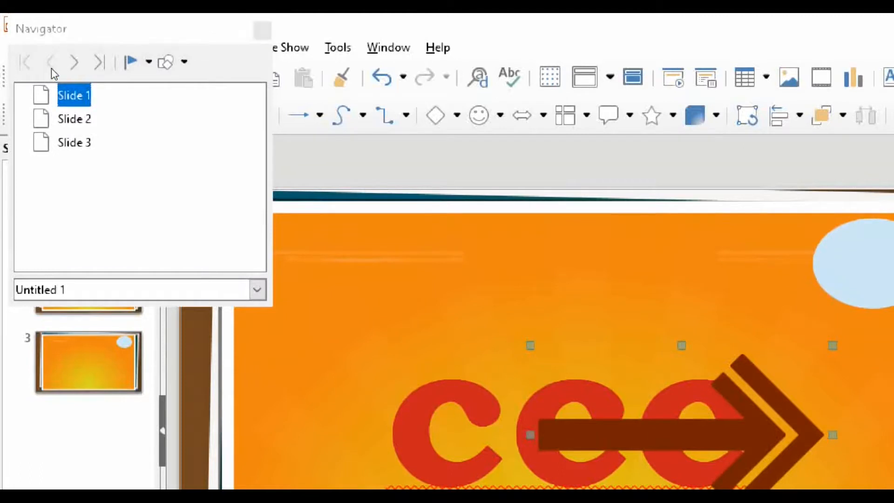
click(79, 58)
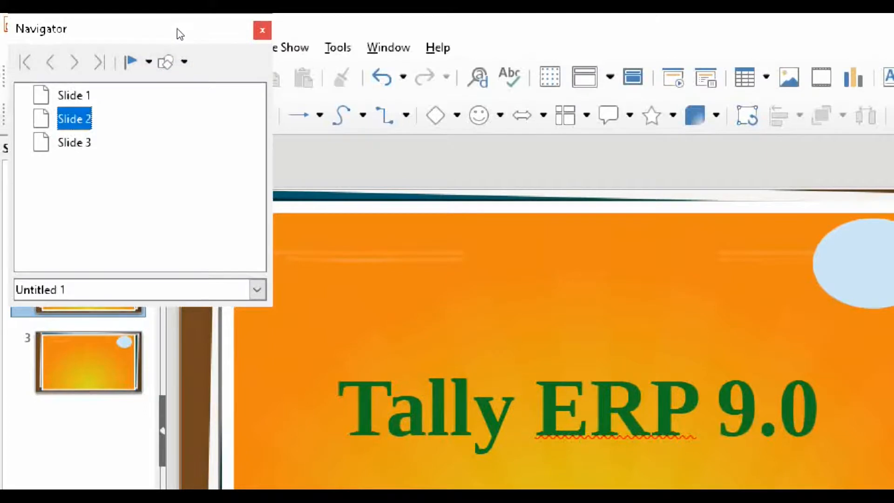
click(262, 30)
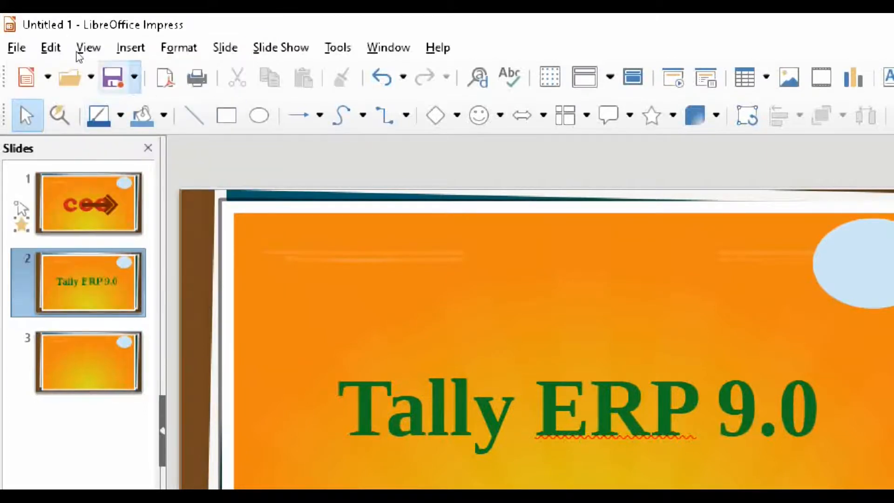
Show the color bar, select the "Tally ERP 9.0" title text on slide 2 and color it Dark Brick 1, then blue-violet.
click(79, 49)
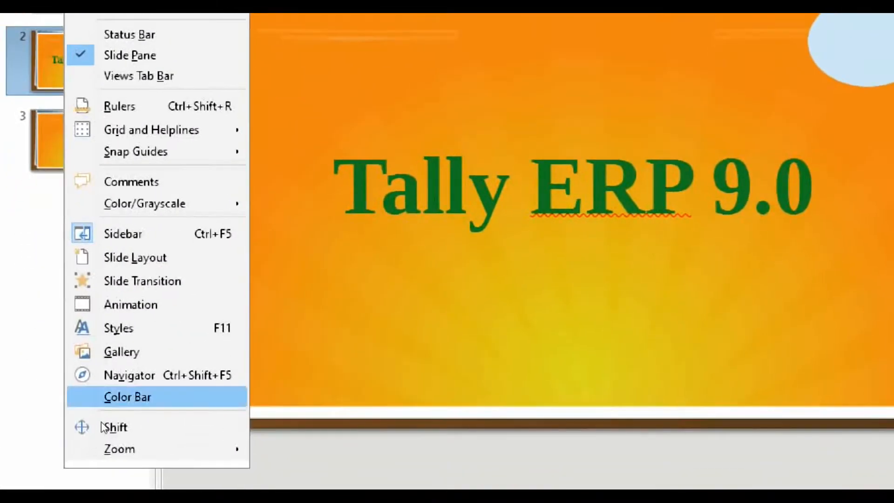
click(111, 400)
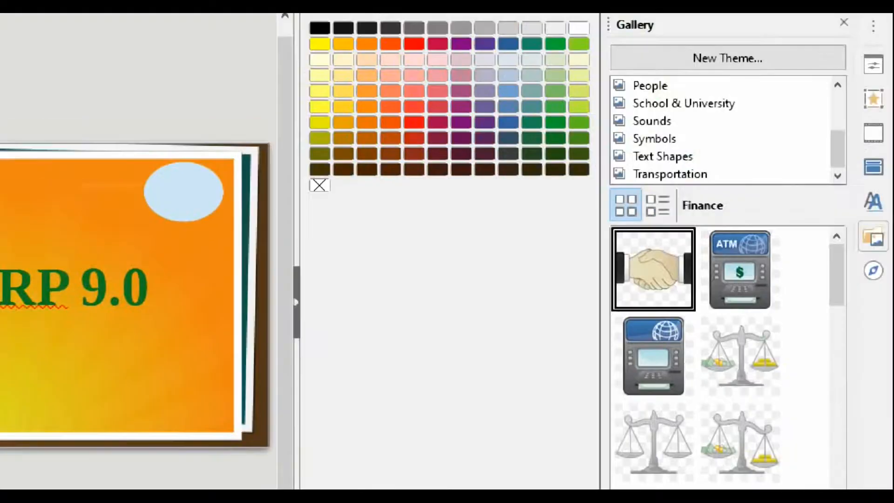
click(127, 271)
click(146, 289)
drag(112, 288, 1, 288)
drag(408, 274, 151, 253)
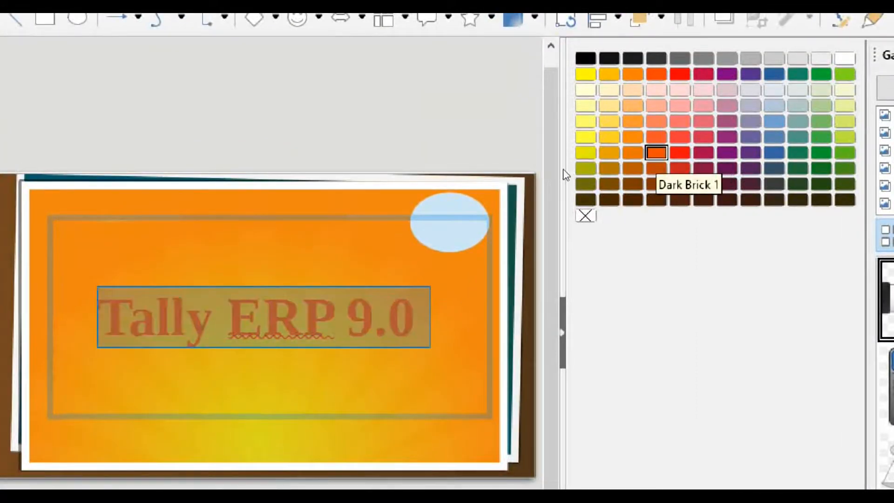
click(750, 105)
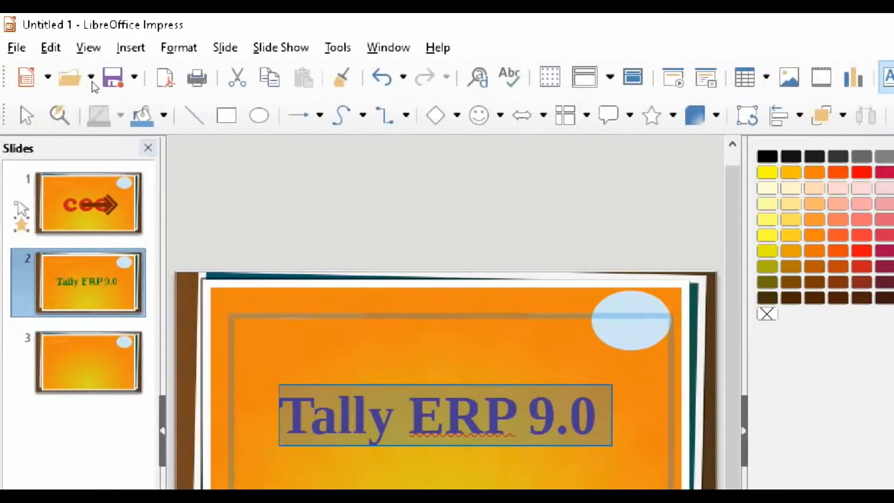
Review the available zoom options, from Entire Page, Page Width and Optimal View through the 50% to 200% presets and the remaining zoom commands.
click(88, 47)
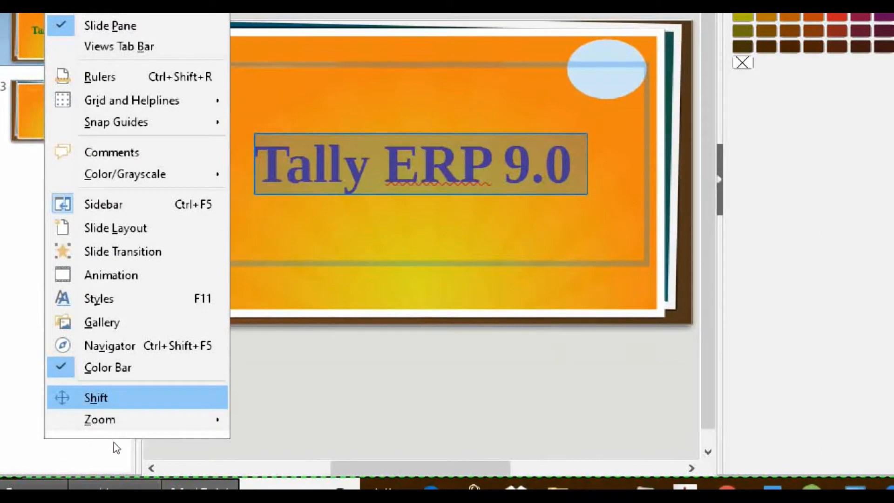
key(Down)
key(Right)
key(Down)
key(Up)
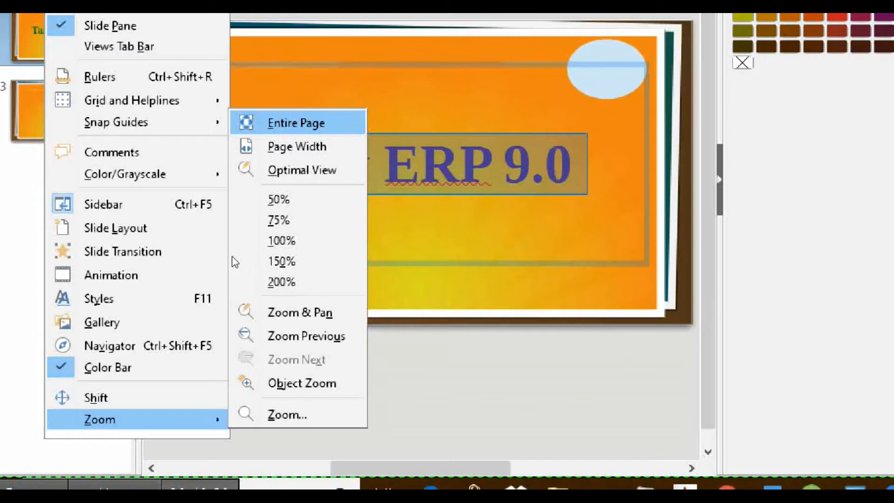
key(Down)
key(Down)
key(Up)
key(Down)
key(Down)
key(Down)
key(Down)
key(Down)
key(Down)
key(Down)
key(Down)
key(Down)
key(Down)
key(Down)
key(Down)
key(Down)
key(Down)
key(Up)
key(Up)
key(Down)
key(Down)
key(Down)
key(Down)
key(Down)
key(Up)
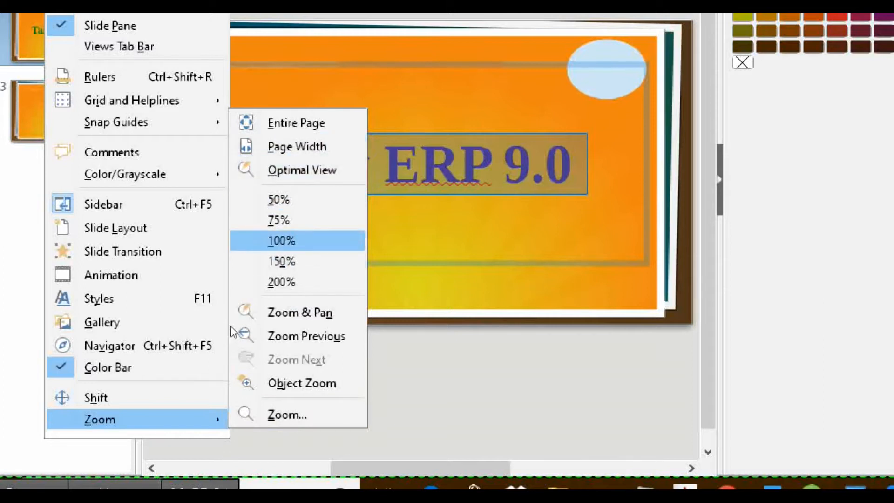
Zoom slide 2 to fit the available editing area.
key(Up)
key(Up)
key(Up)
key(Return)
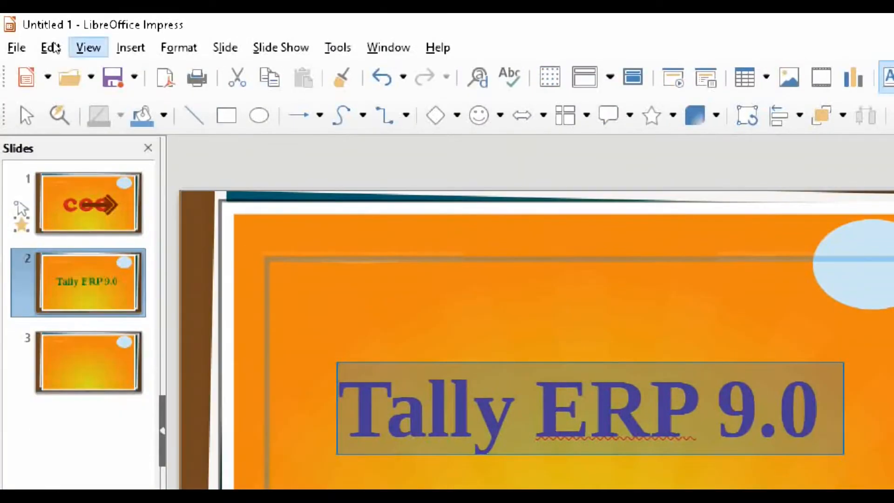
click(88, 47)
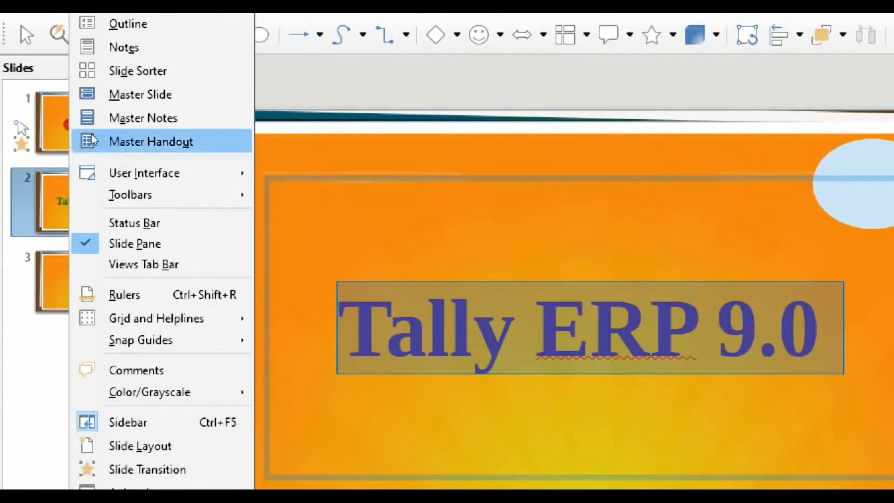
mouse_move(176, 48)
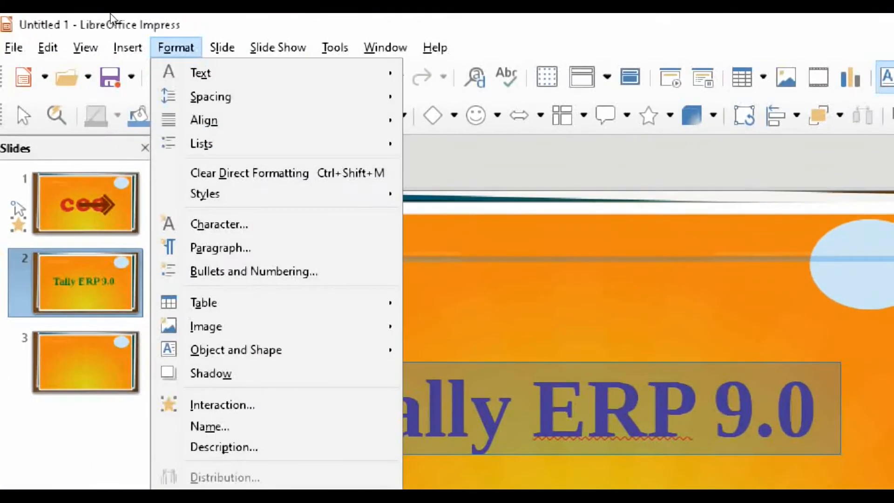
mouse_move(69, 52)
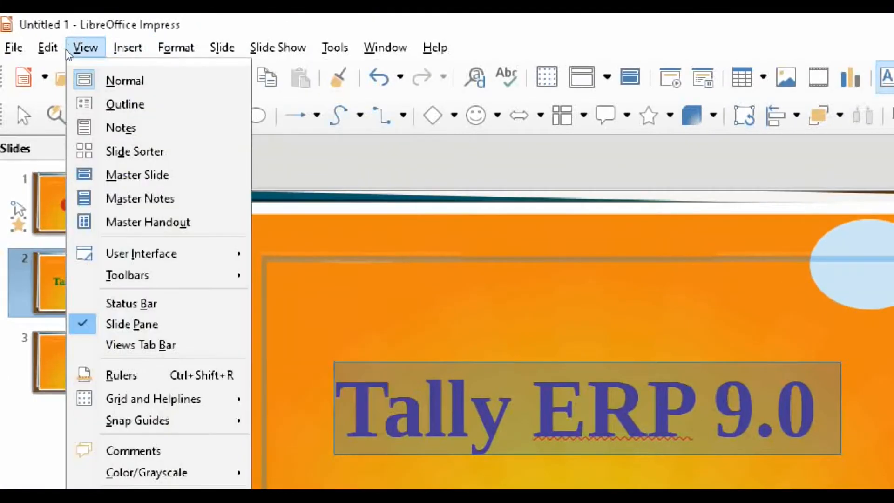